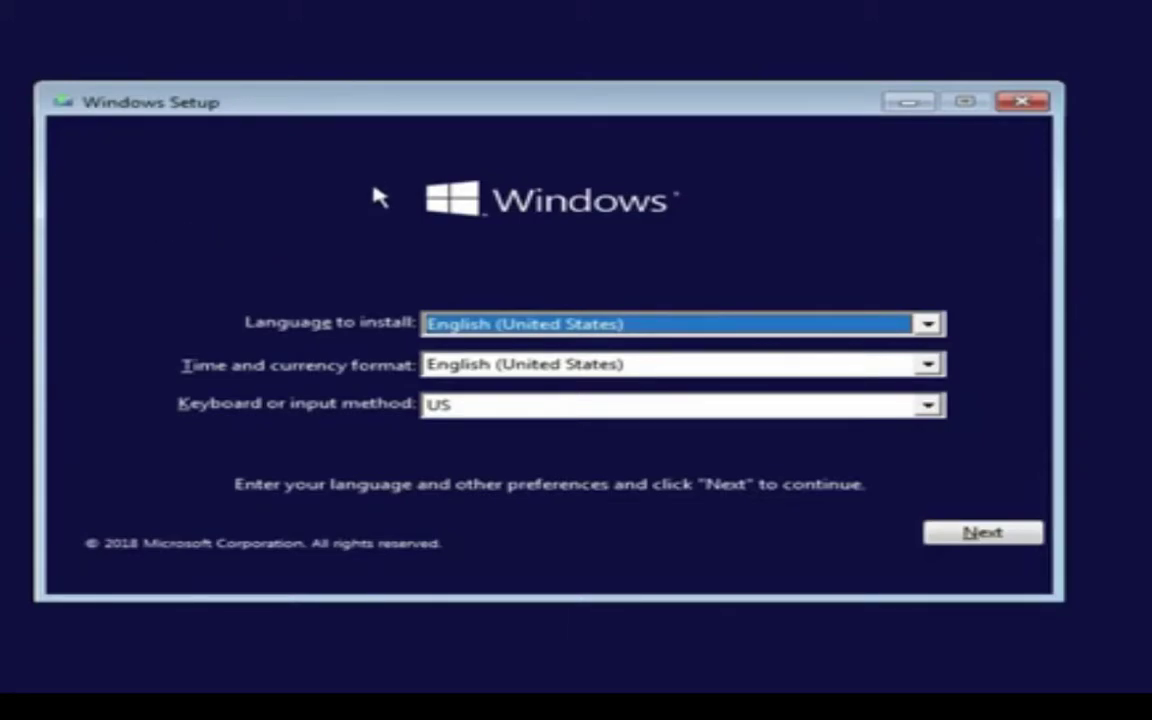
# - Skip the product key, accept the licence terms, and start a Custom install onto Local Disk (C:)
pyautogui.click(950, 552)
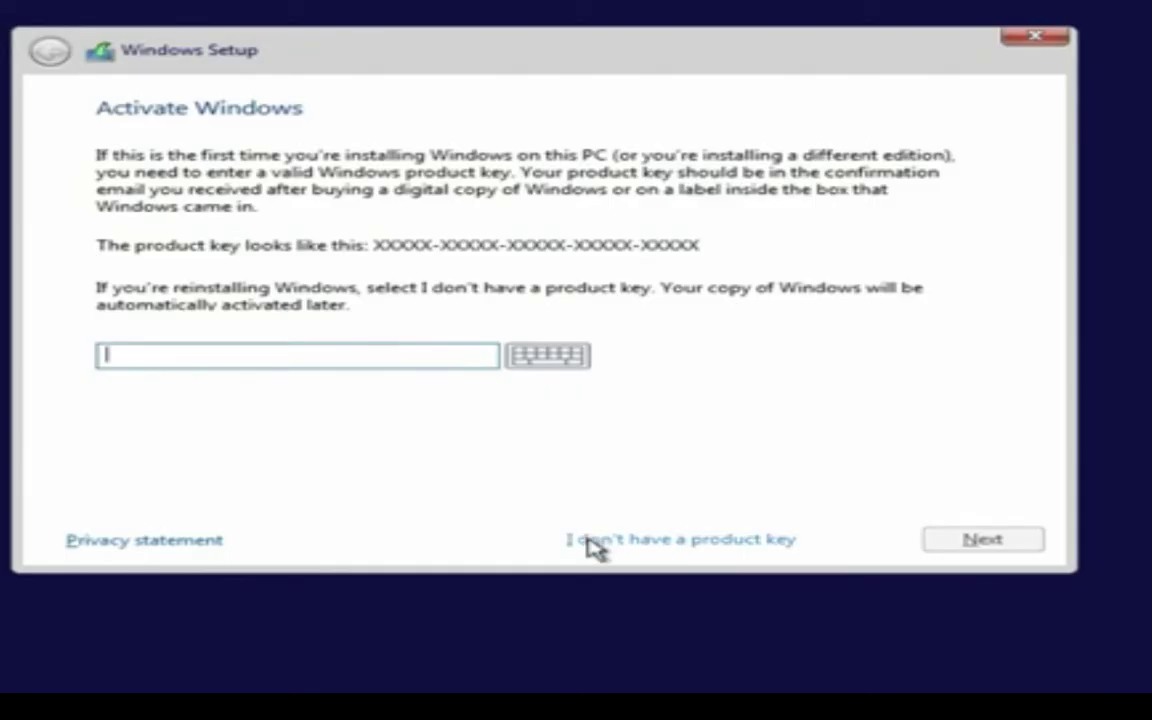
pyautogui.click(590, 540)
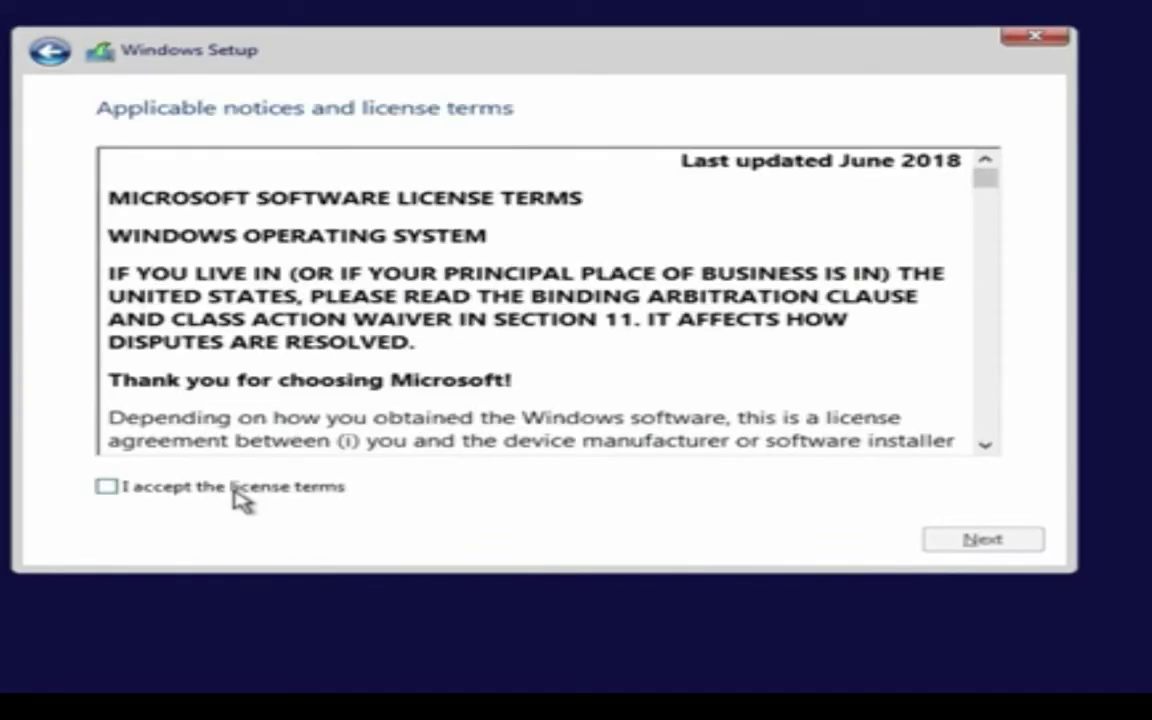
pyautogui.click(225, 493)
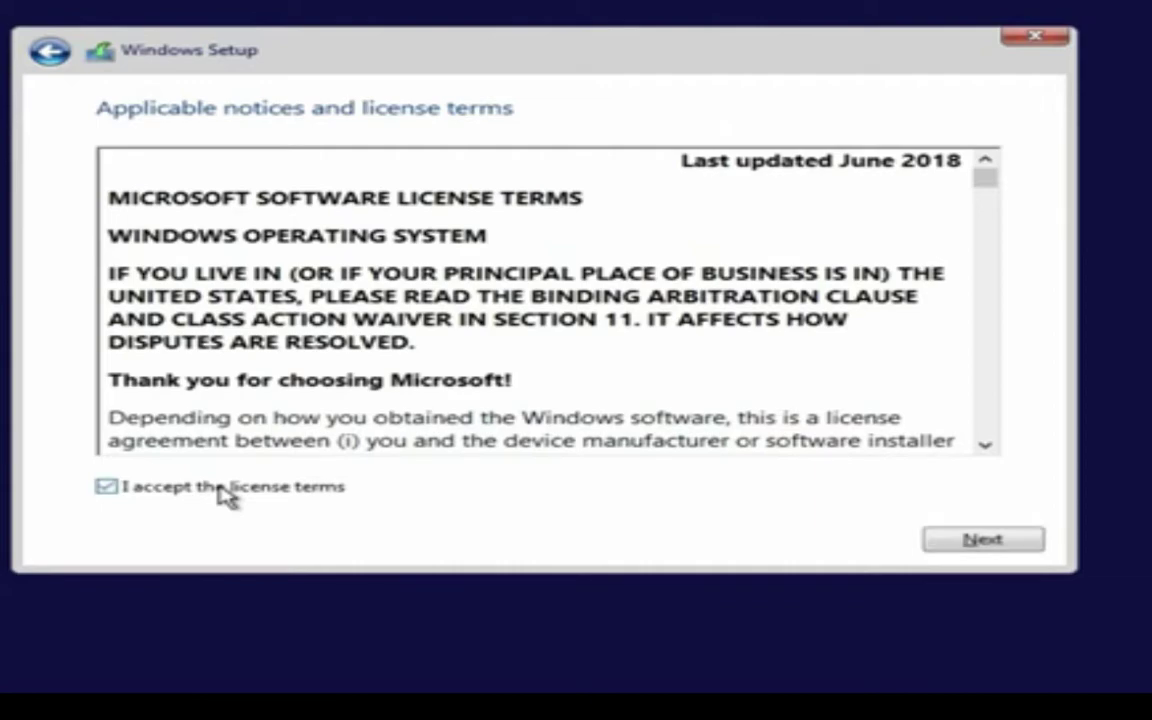
pyautogui.press('Return')
pyautogui.click(358, 342)
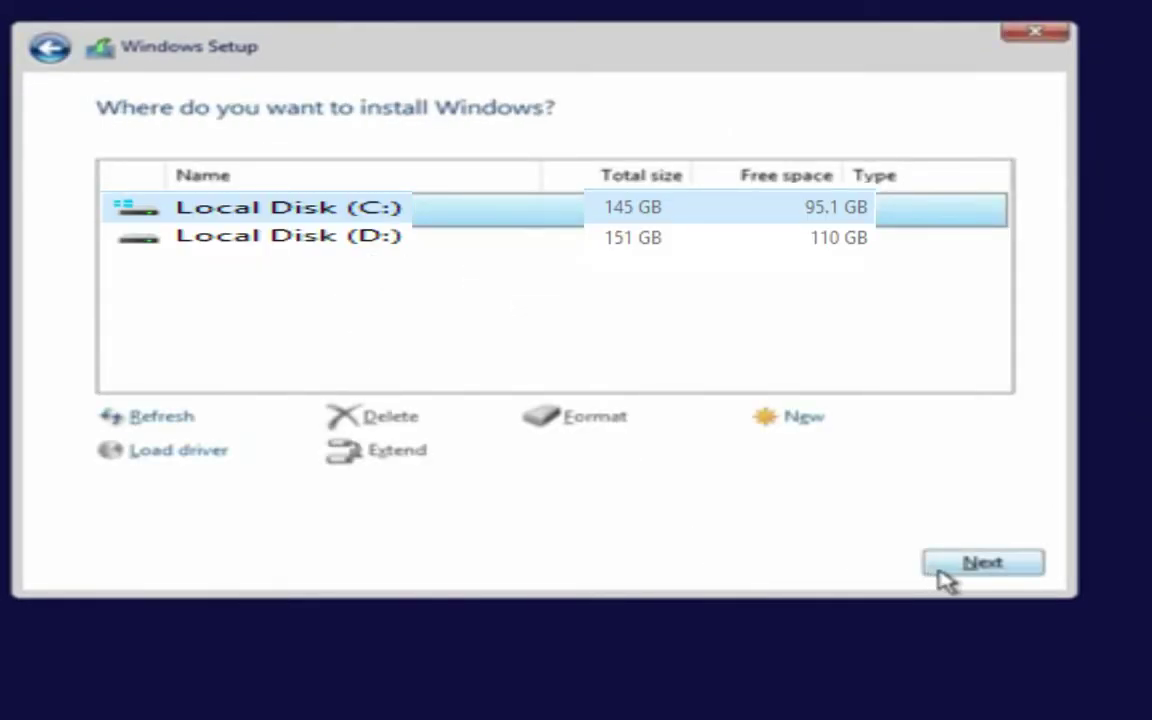
pyautogui.click(980, 563)
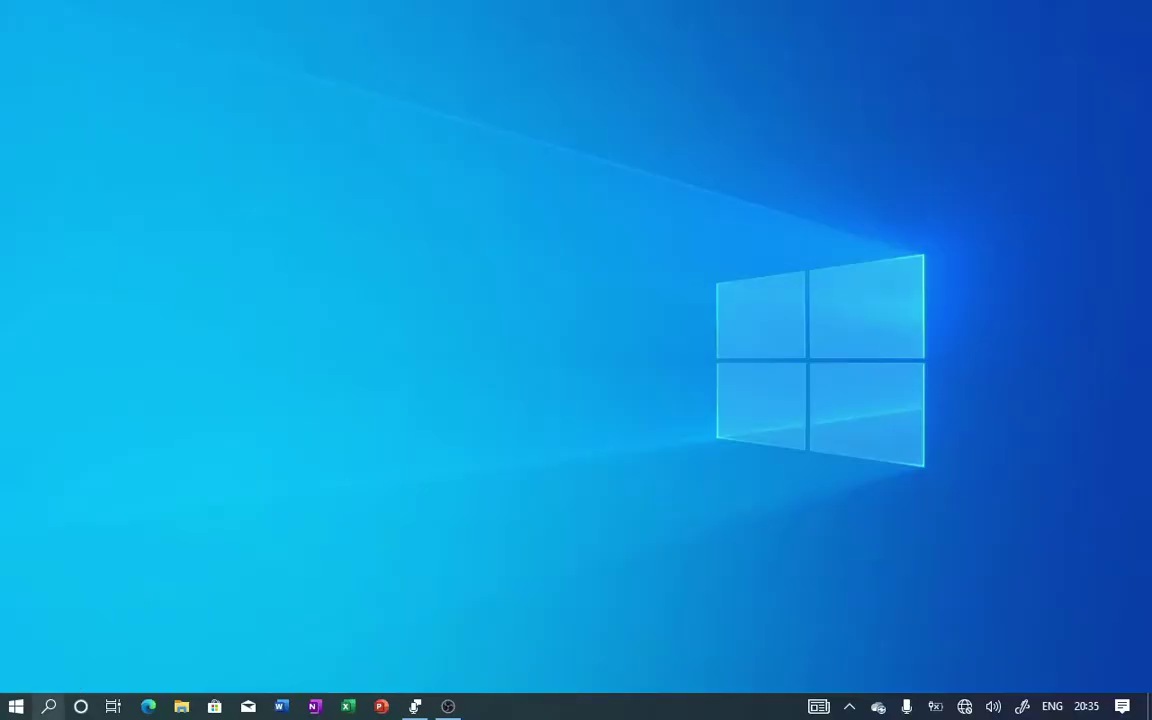
# - Open Notepad maximized and type '[channel]' and 'Retail' on two separate lines
pyautogui.click(50, 708)
pyautogui.click(50, 708)
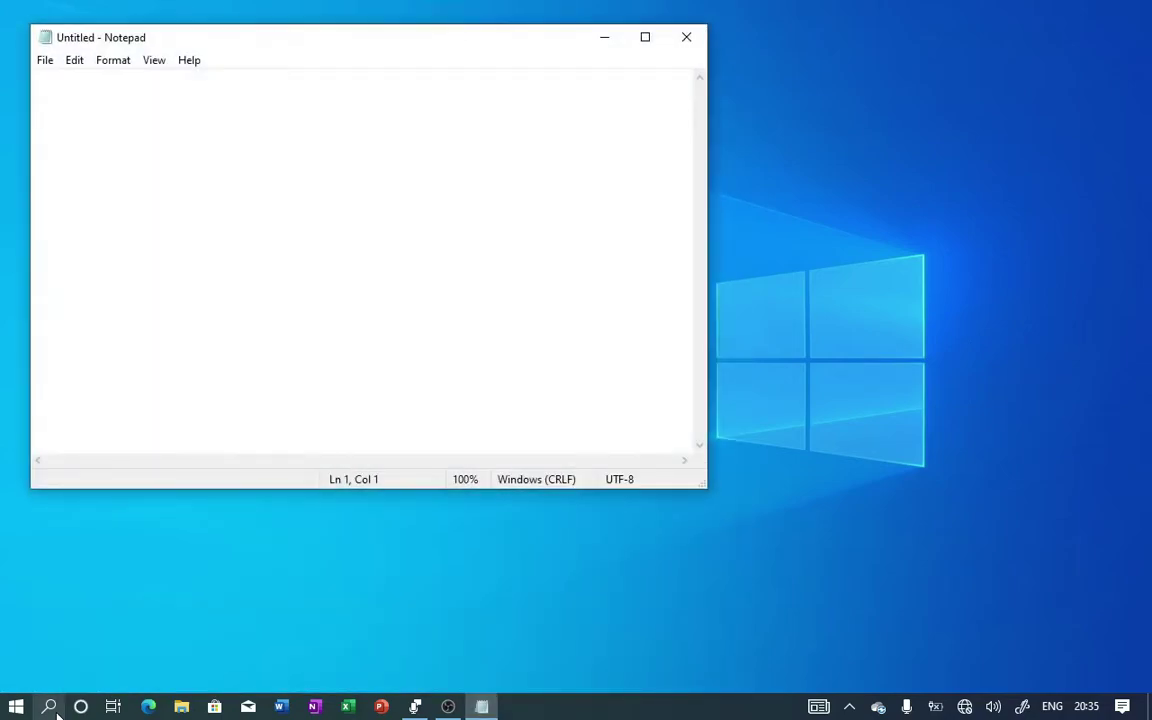
pyautogui.click(645, 38)
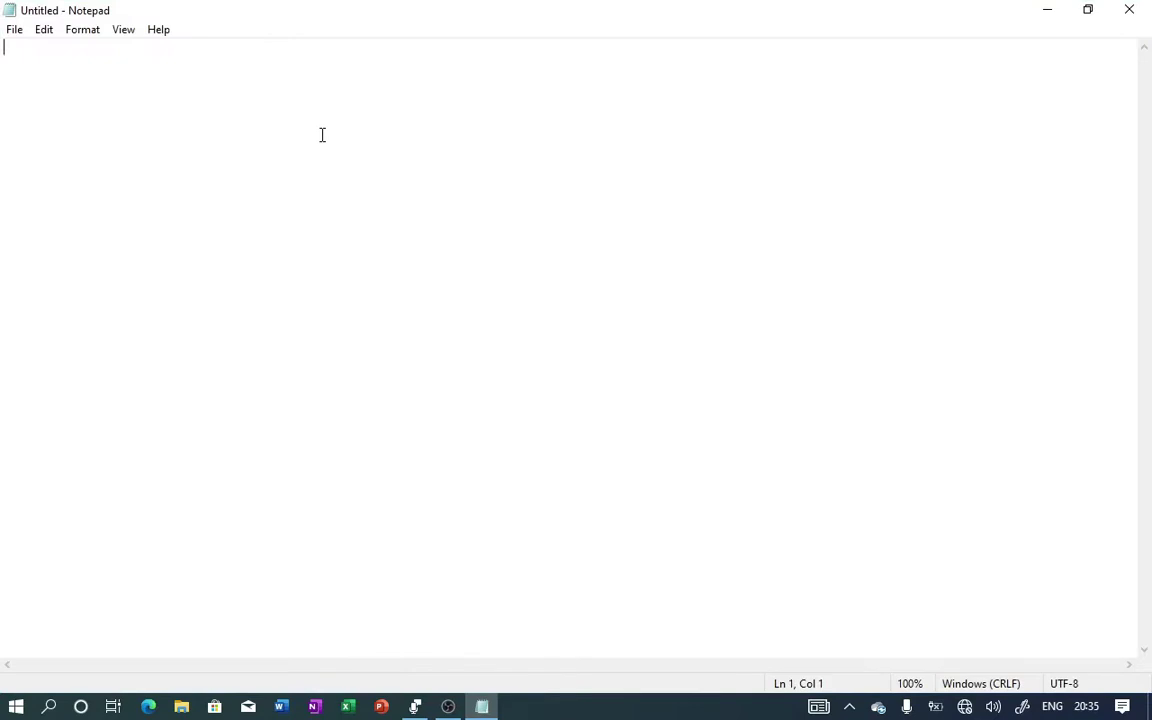
pyautogui.write('[')
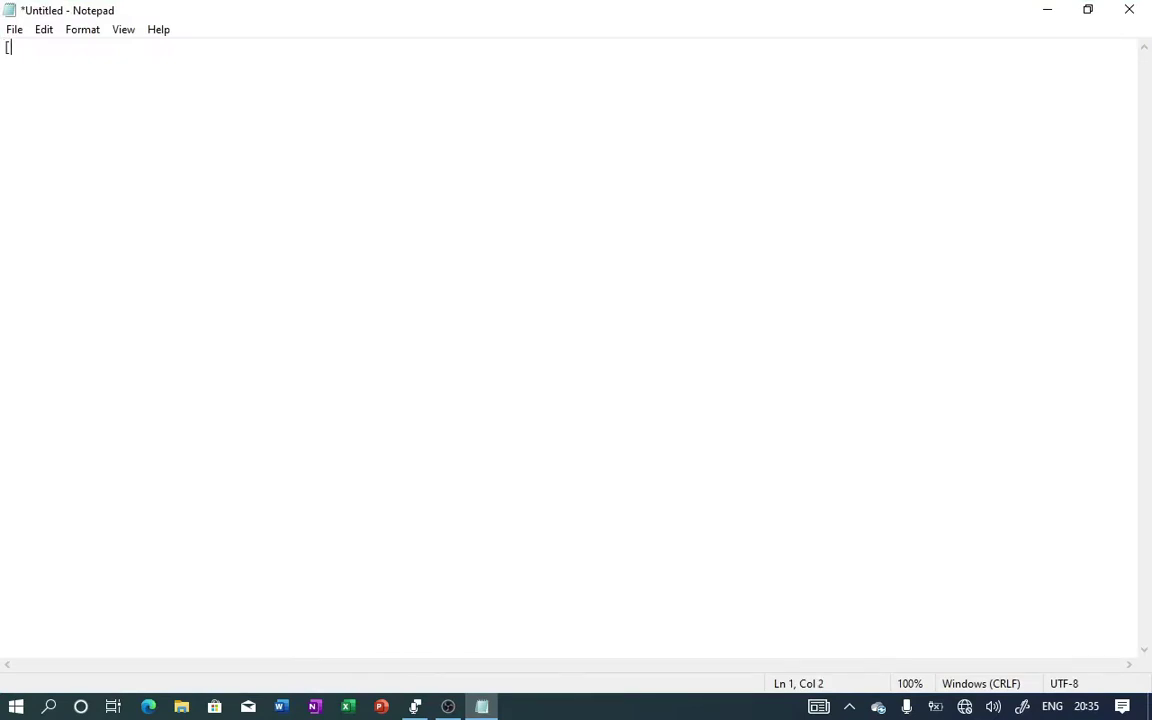
pyautogui.write('channek')
pyautogui.press('BackSpace')
pyautogui.write('l]')
pyautogui.press('Return')
pyautogui.write('Retail')
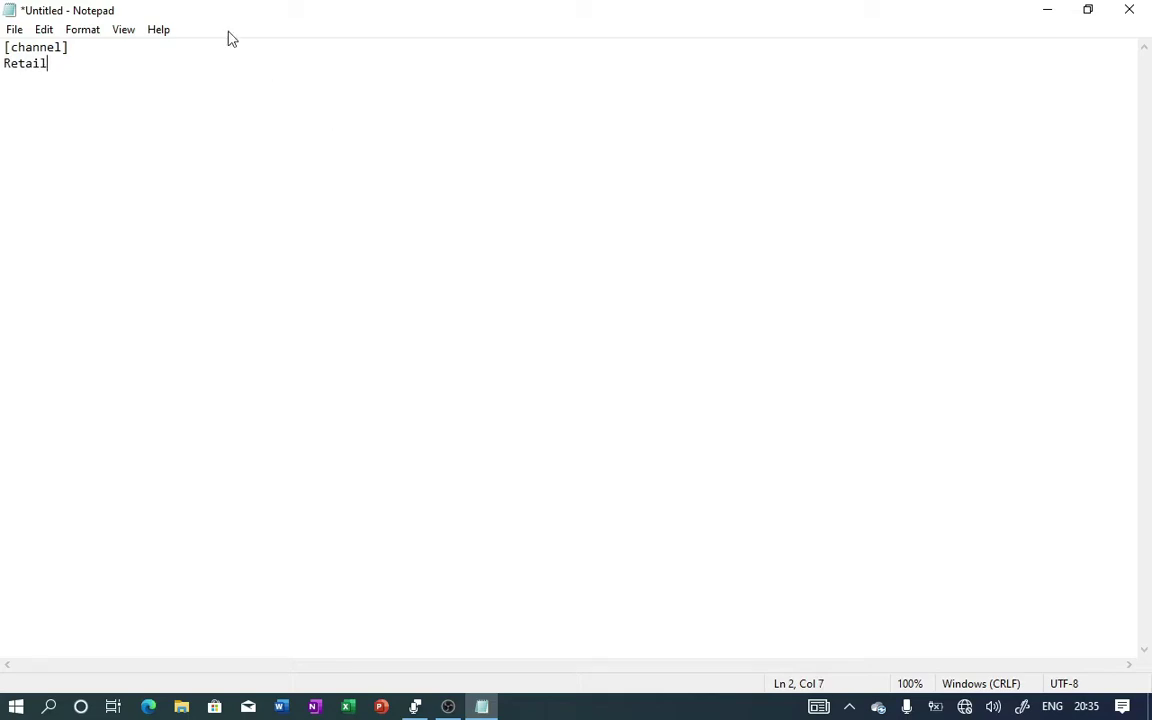
# - Save the text in Documents as 'ei.cfg' with Save as type set to All Files
pyautogui.click(16, 30)
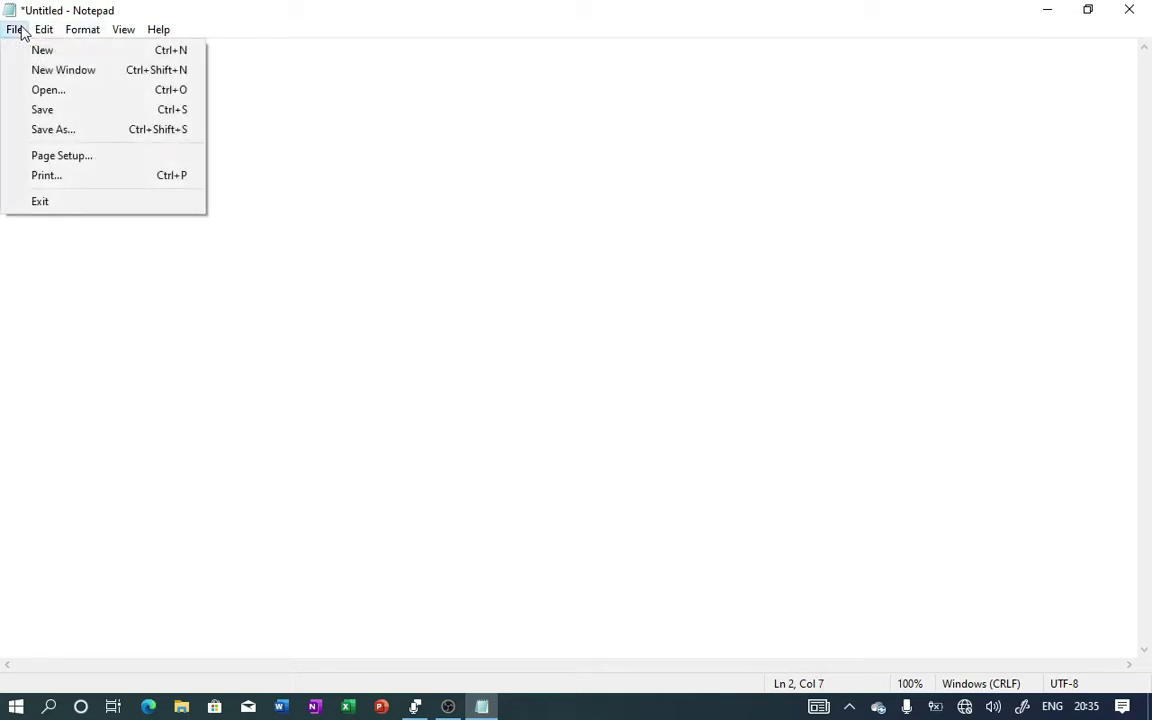
pyautogui.click(58, 132)
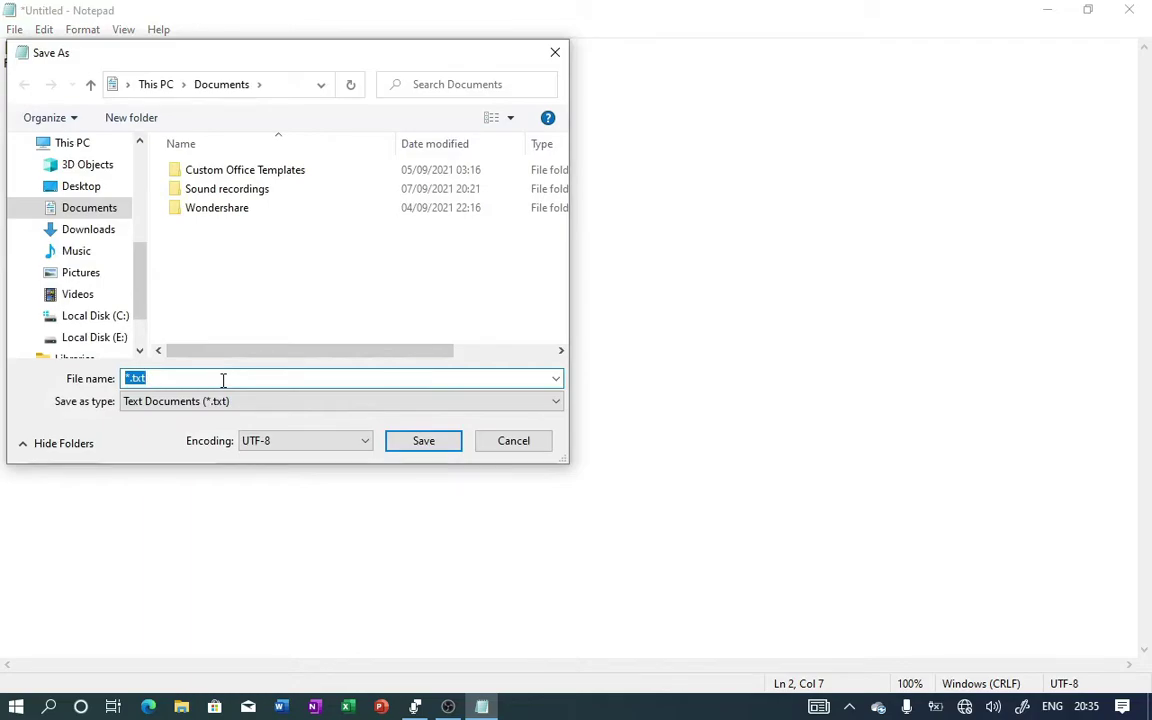
pyautogui.press('BackSpace')
pyautogui.write('"e')
pyautogui.write('l')
pyautogui.write('.cf')
pyautogui.write('g')
pyautogui.write('"')
pyautogui.click(283, 409)
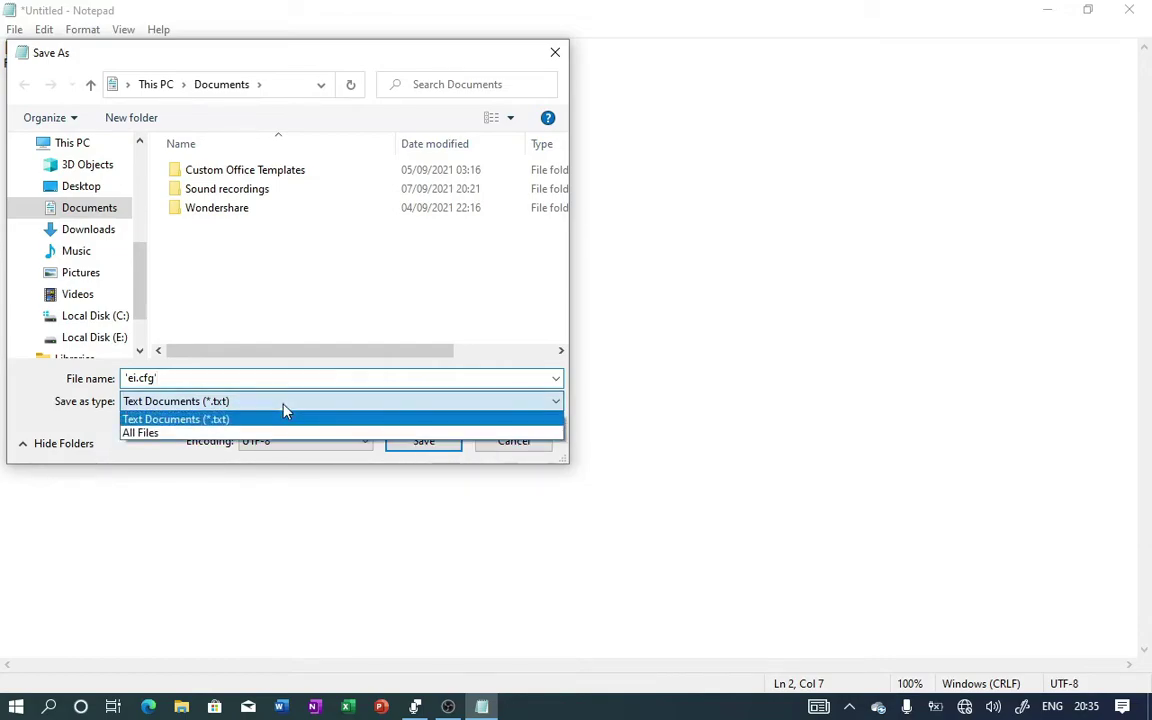
pyautogui.click(180, 433)
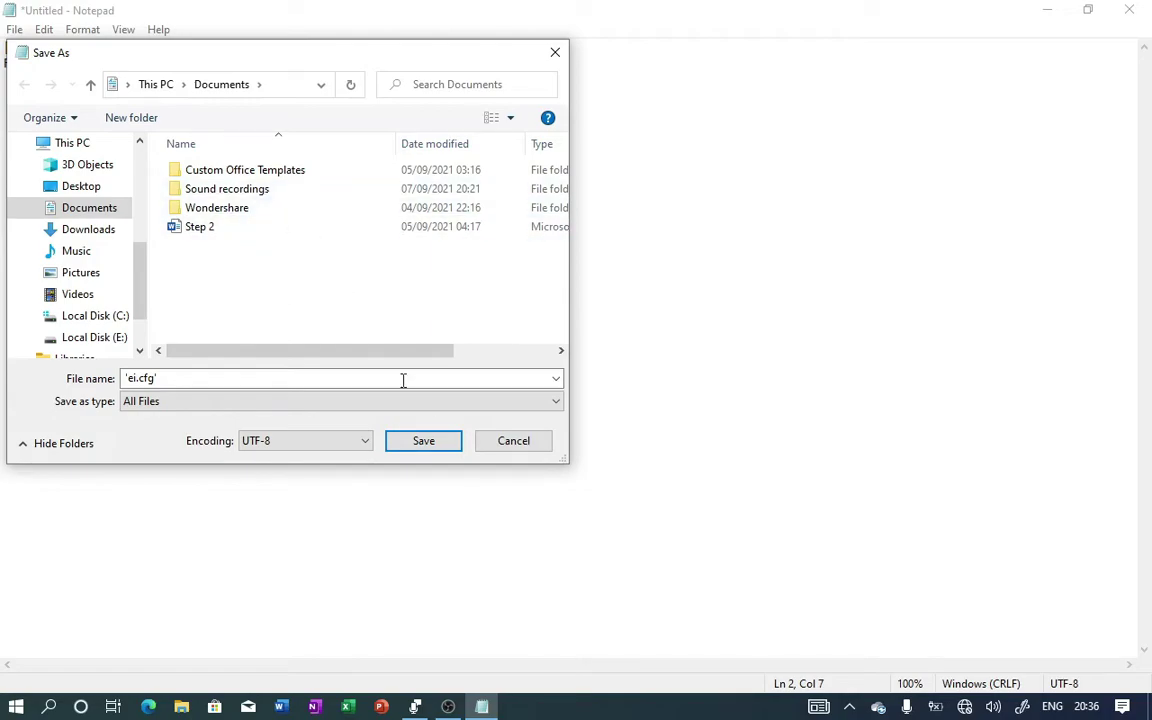
pyautogui.click(443, 443)
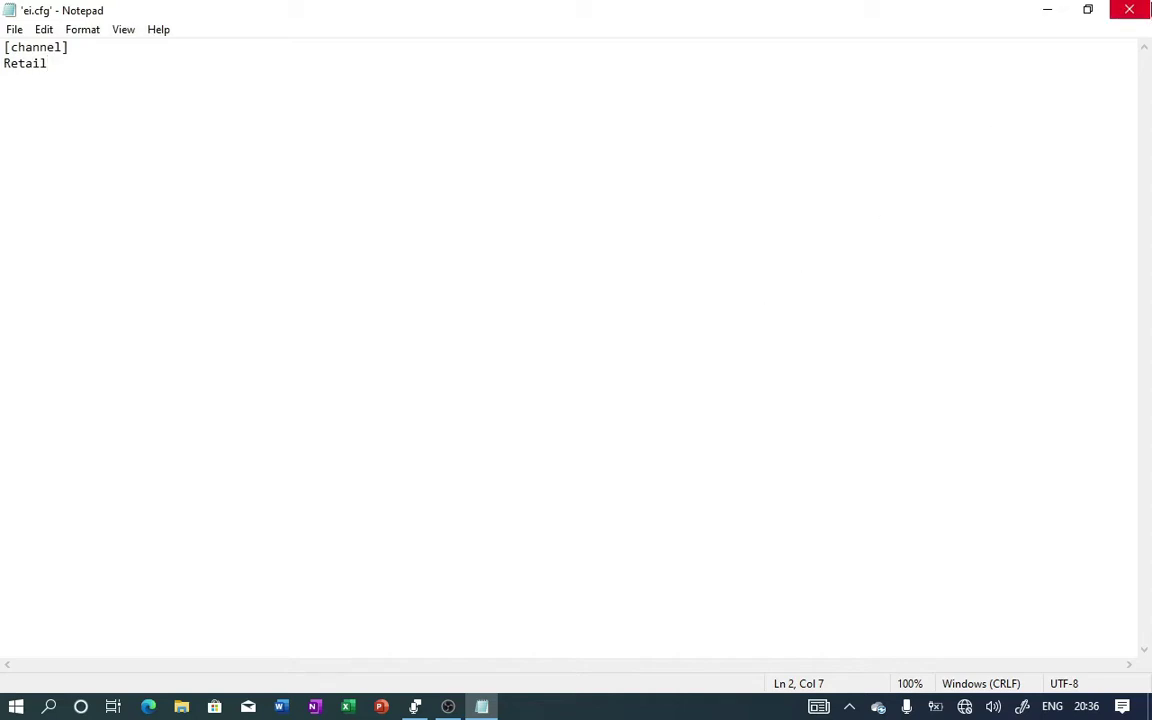
# - Close Notepad and copy ei.cfg from the Documents folder in File Explorer
pyautogui.click(1129, 9)
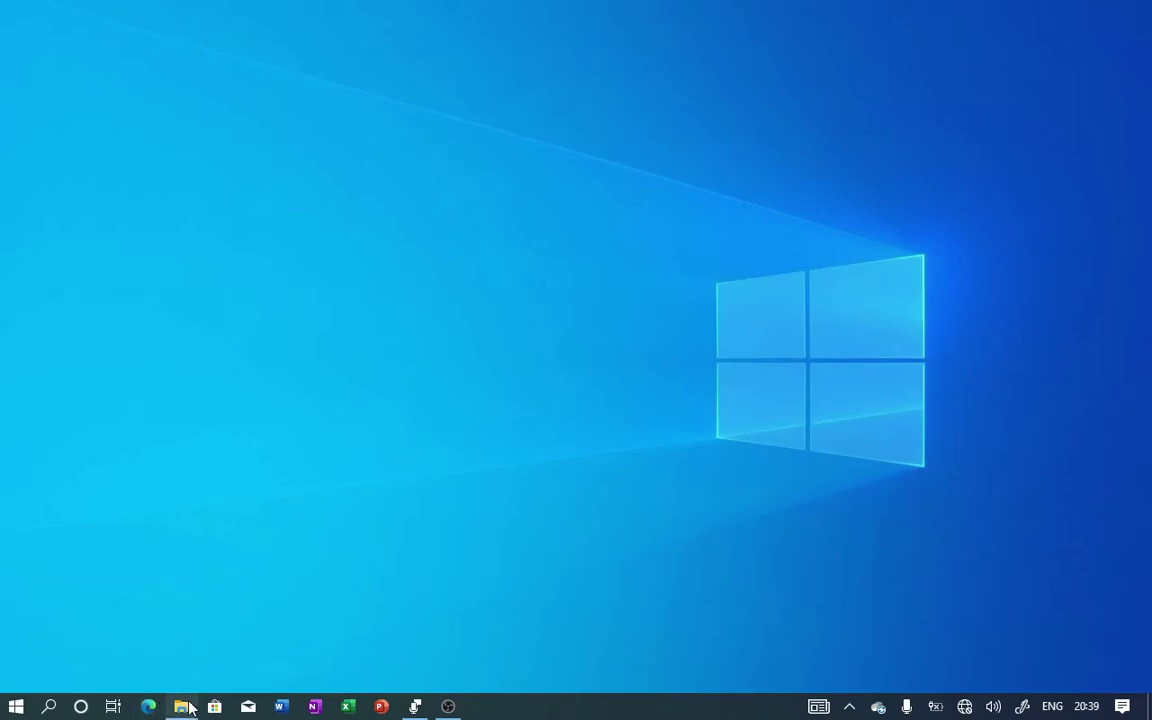
pyautogui.moveTo(181, 706)
pyautogui.click(198, 660)
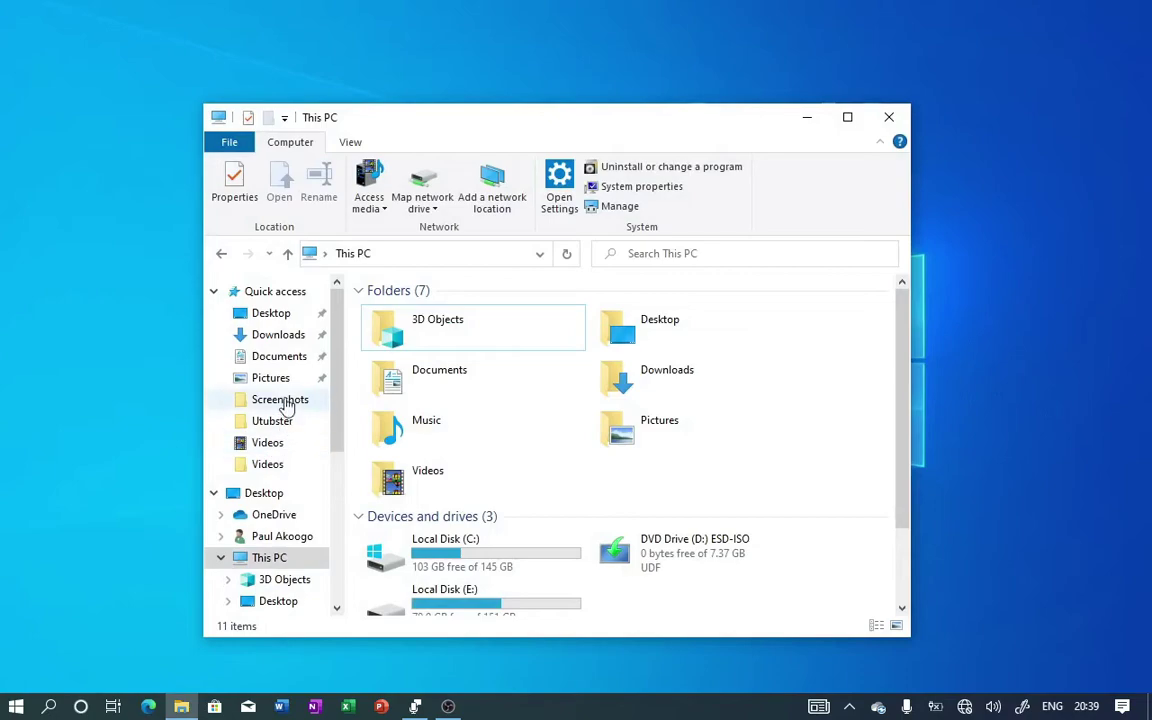
pyautogui.click(280, 357)
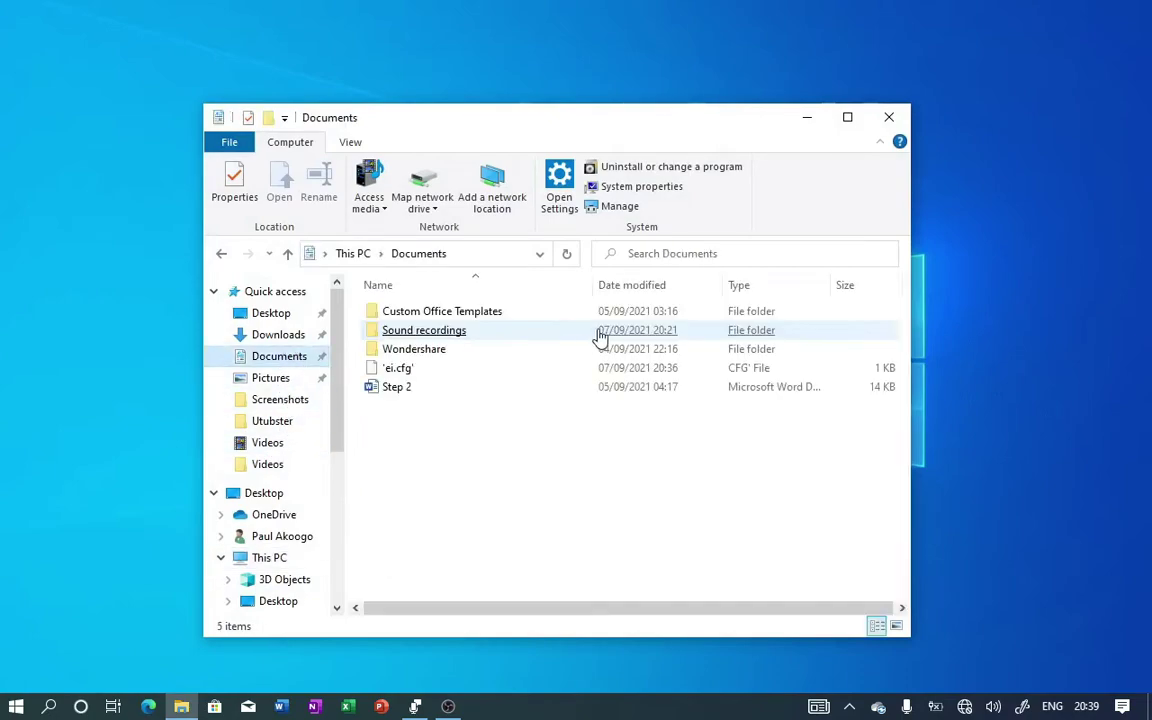
pyautogui.click(426, 372)
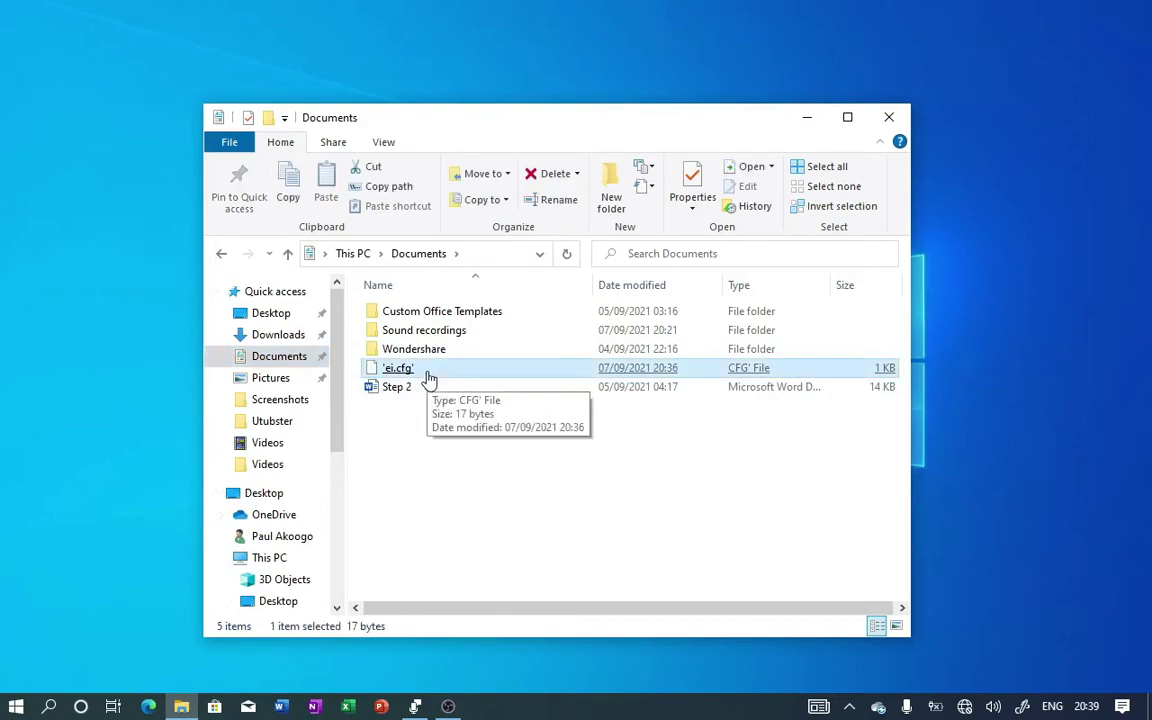
pyautogui.rightClick(427, 375)
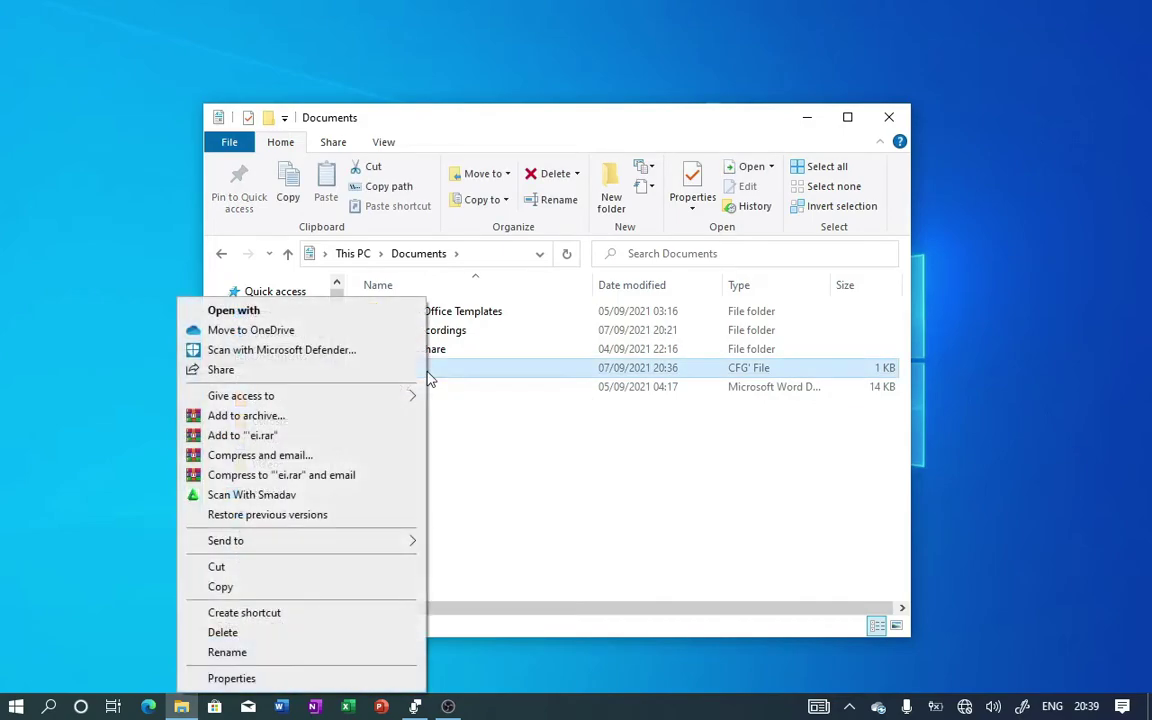
pyautogui.click(230, 589)
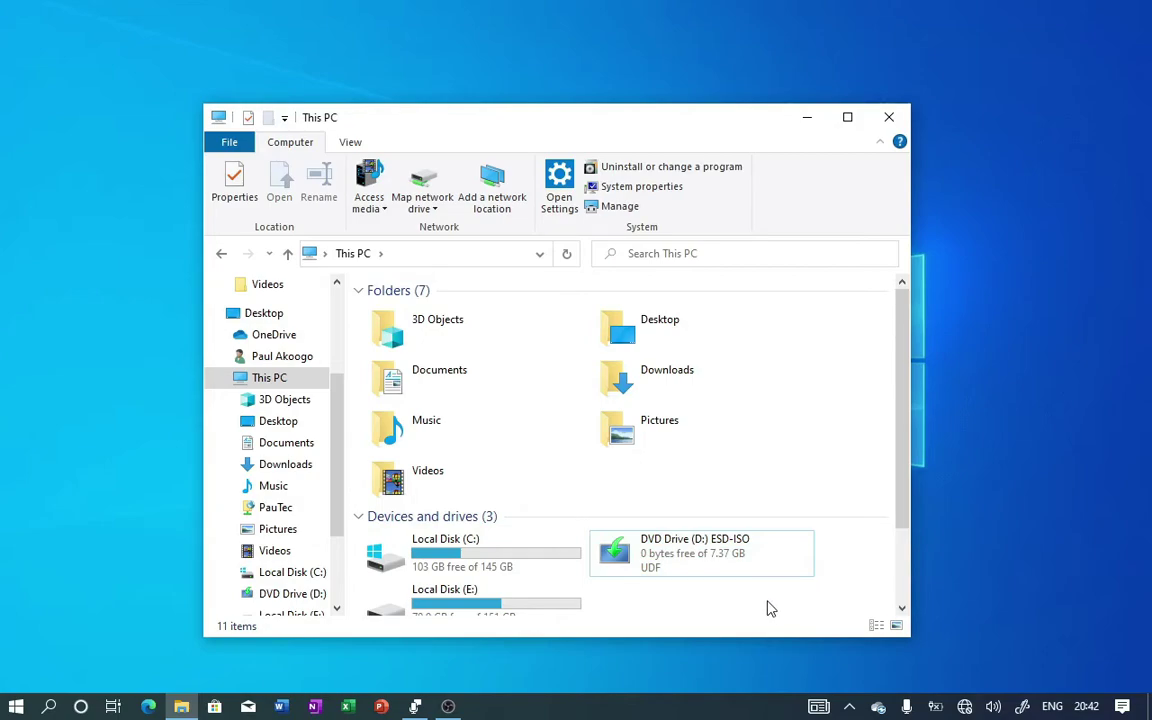
# - Open DVD Drive (D:) ESD-ISO maximized and go into the x64\sources folder
pyautogui.click(746, 580)
pyautogui.doubleClick(748, 568)
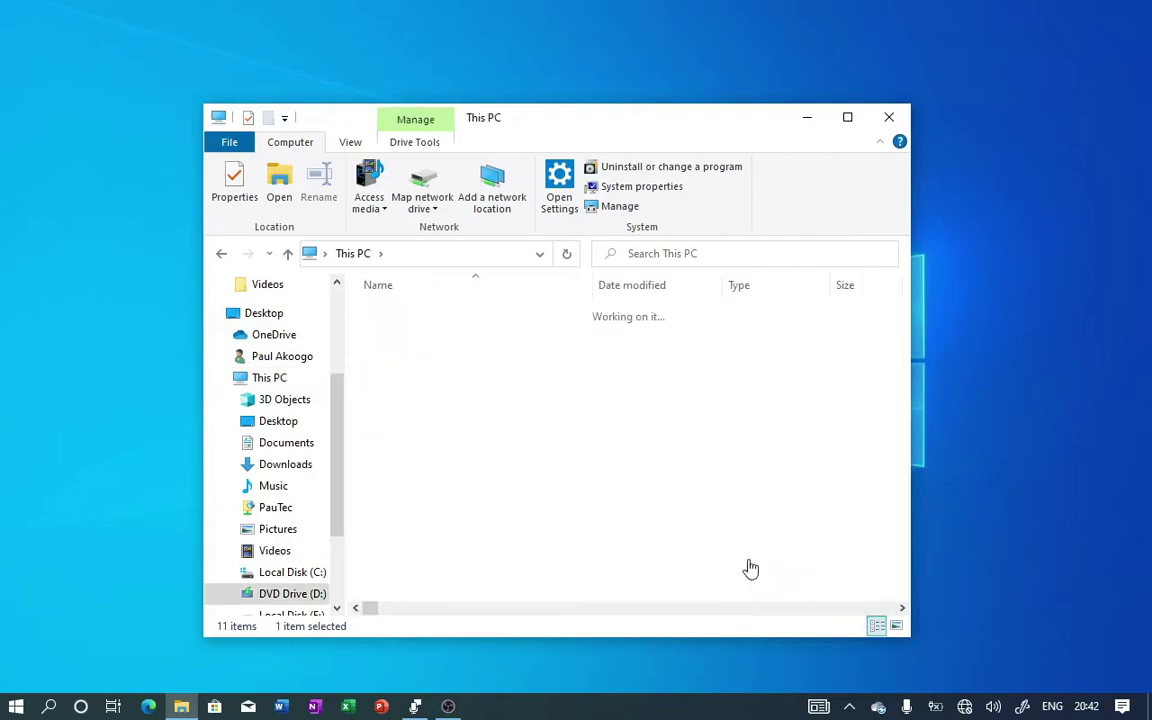
pyautogui.click(847, 117)
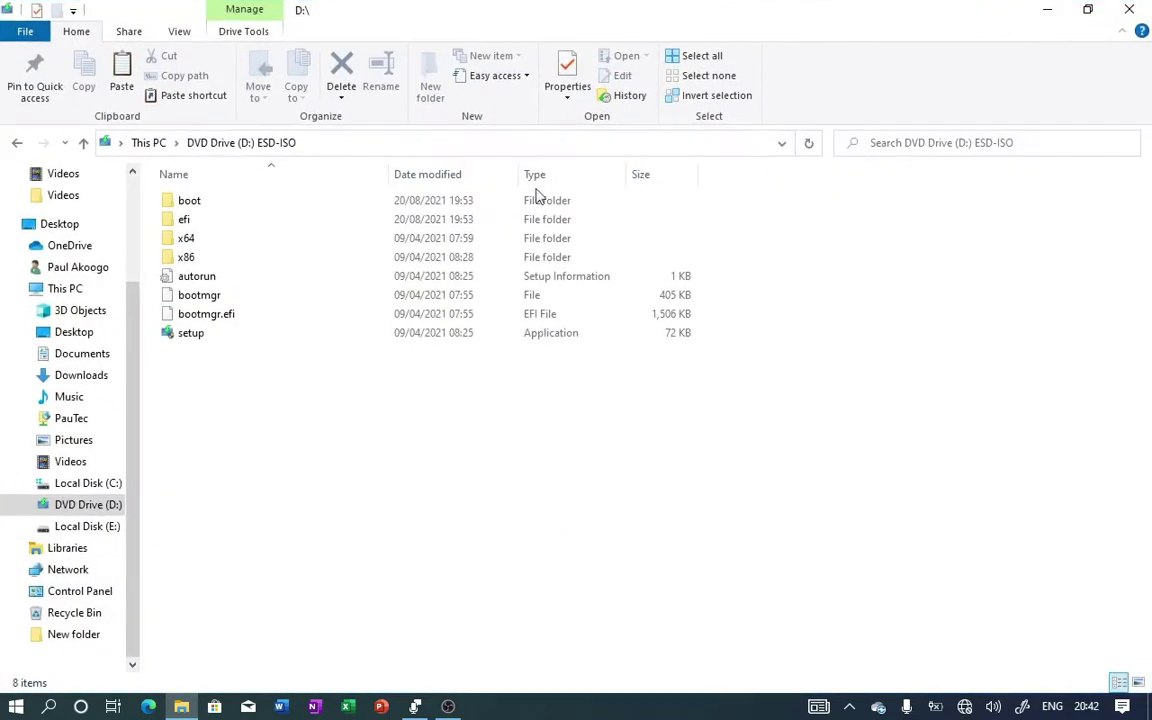
pyautogui.click(152, 237)
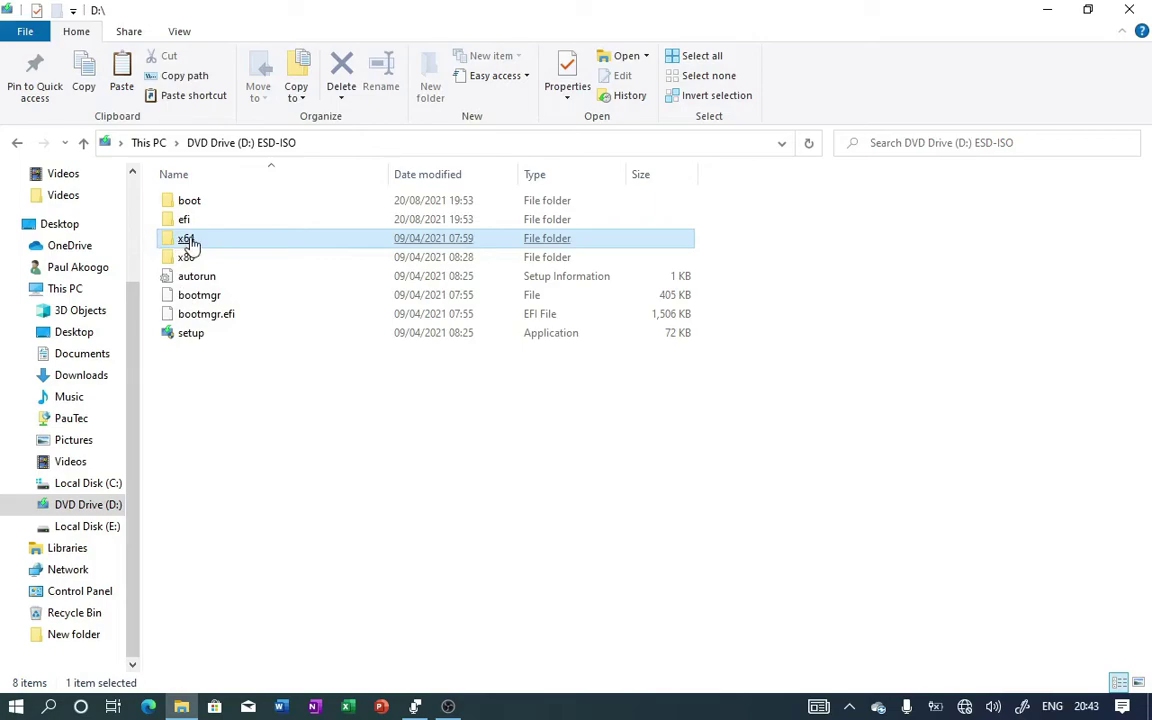
pyautogui.doubleClick(187, 238)
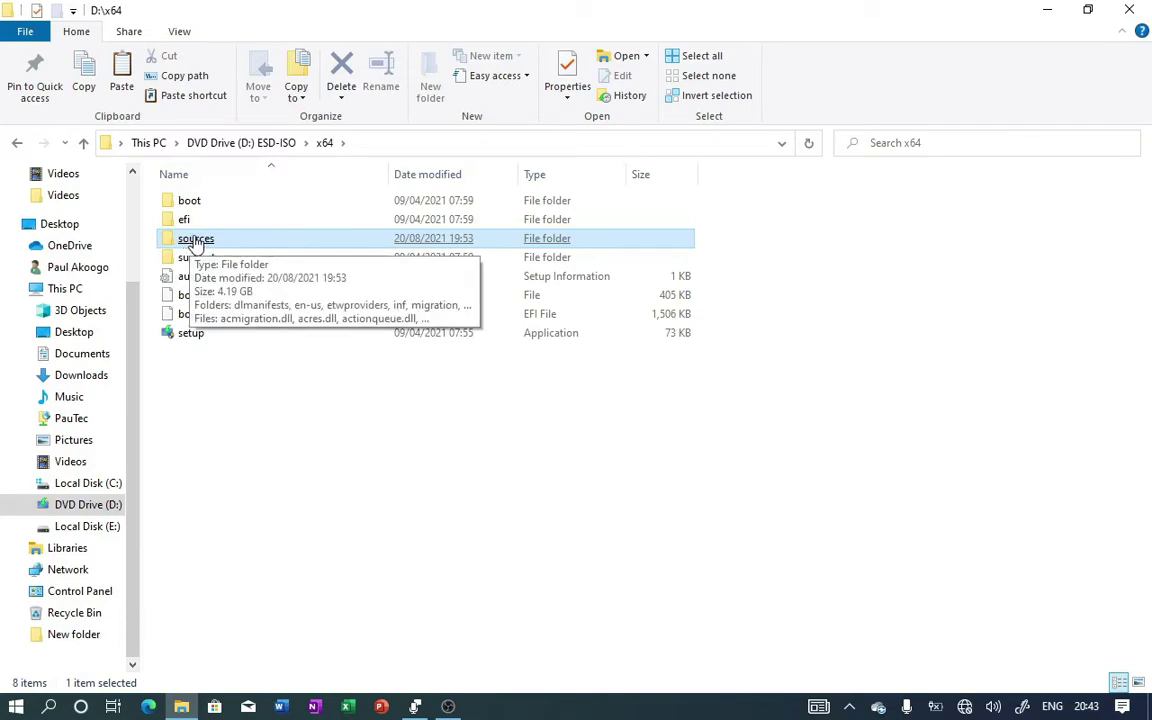
pyautogui.doubleClick(195, 241)
pyautogui.click(194, 242)
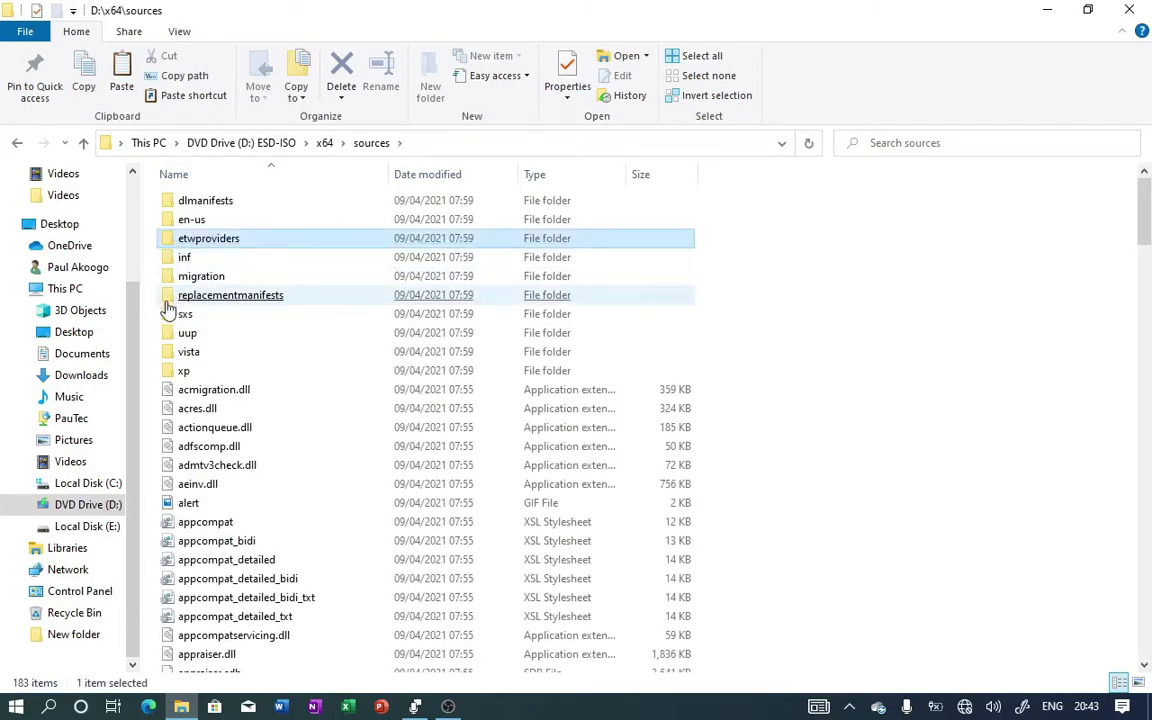
# - Paste ei.cfg into the x64 sources folder
pyautogui.click(150, 334)
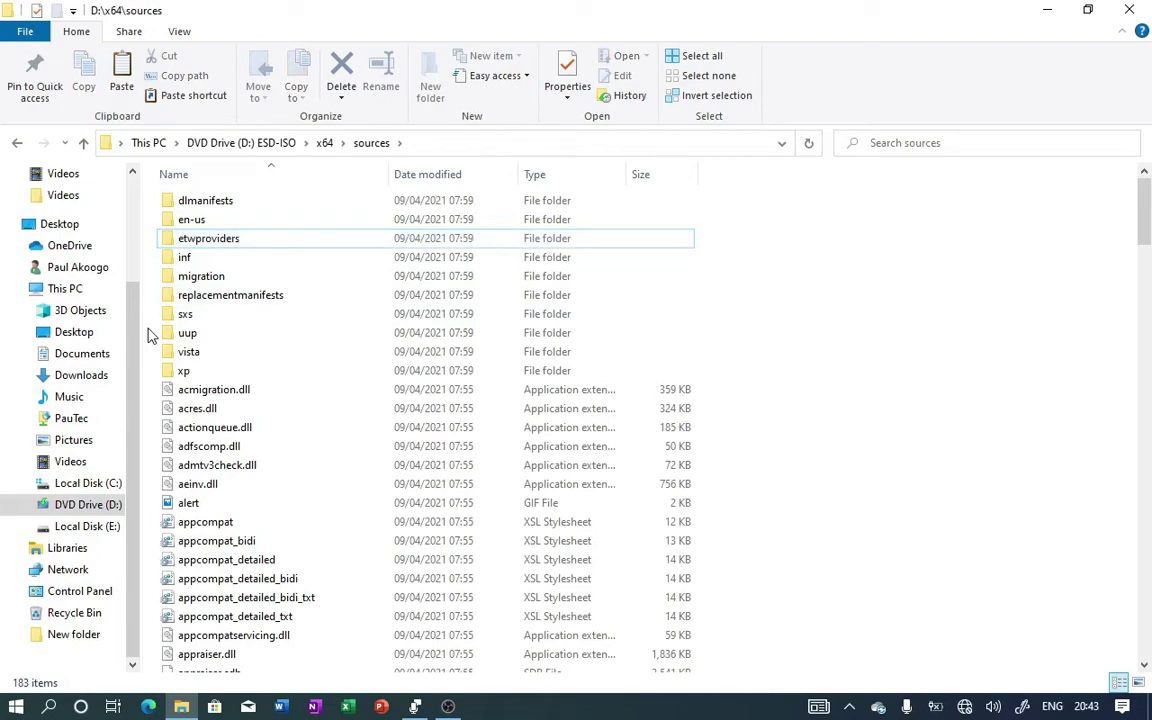
pyautogui.rightClick(150, 334)
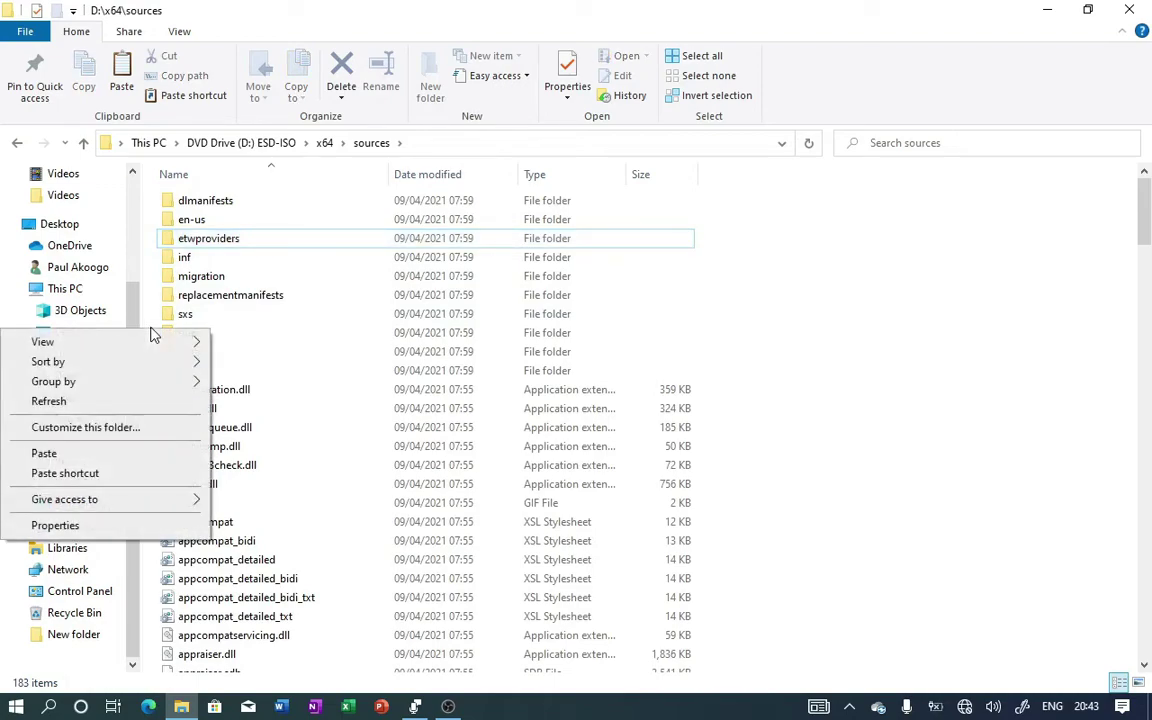
pyautogui.click(99, 455)
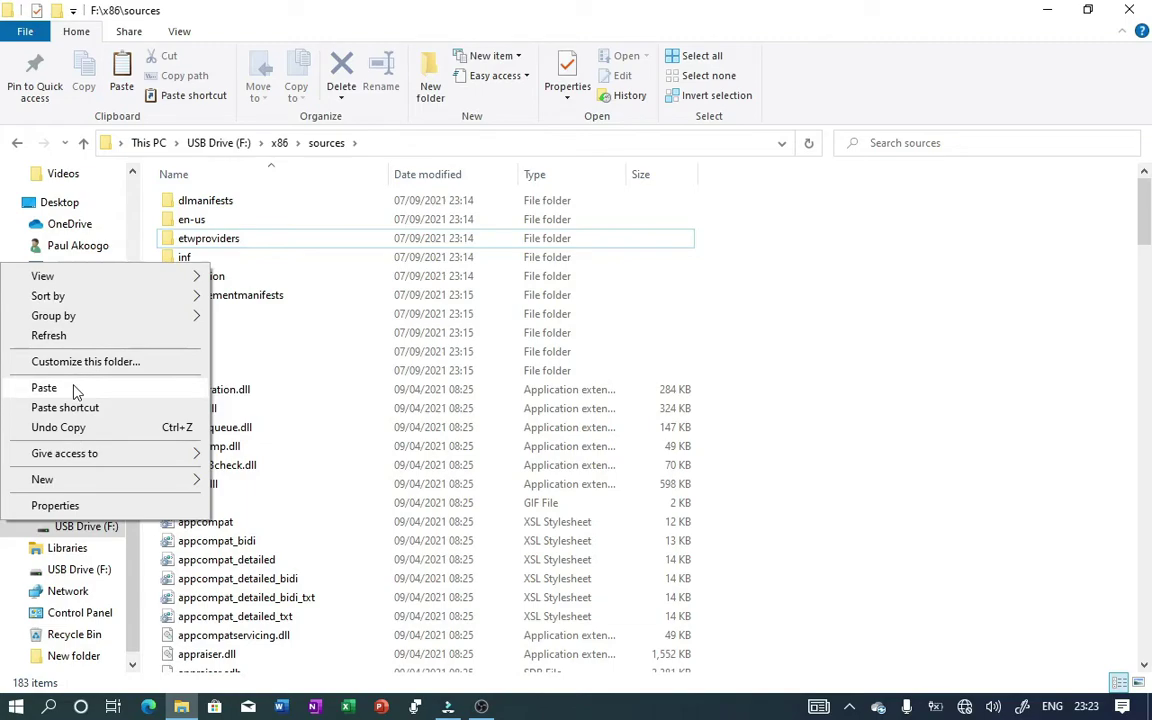
pyautogui.click(72, 385)
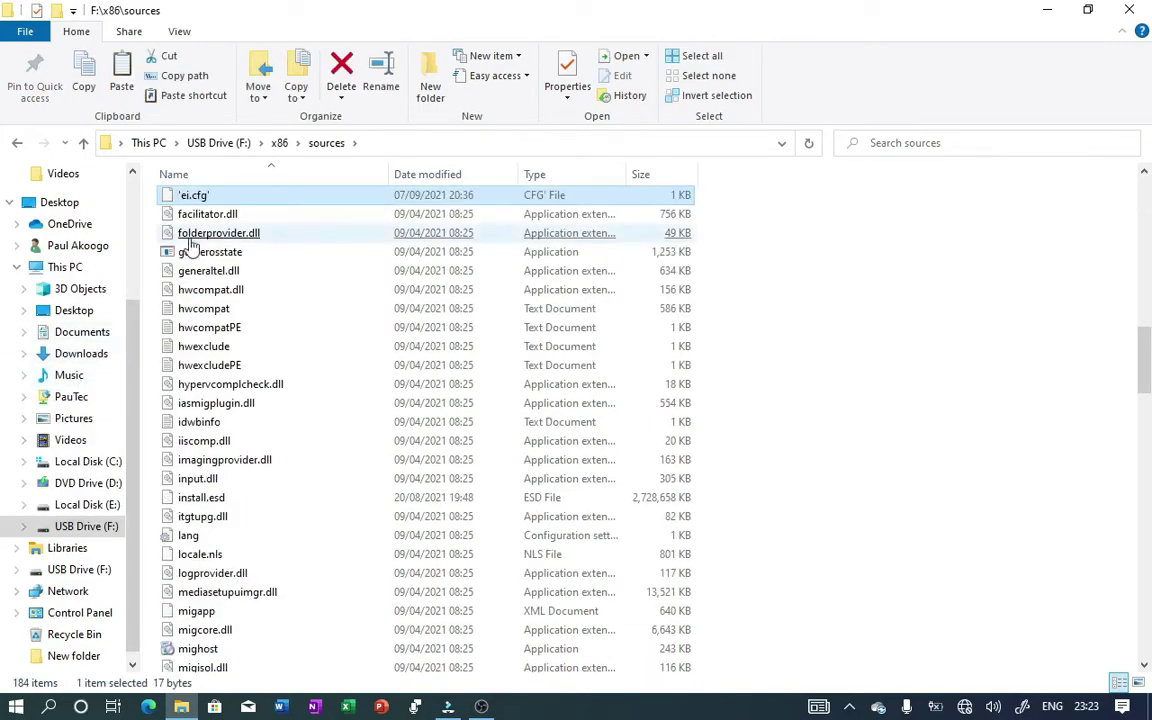
pyautogui.click(308, 351)
pyautogui.scroll(2, 308, 351)
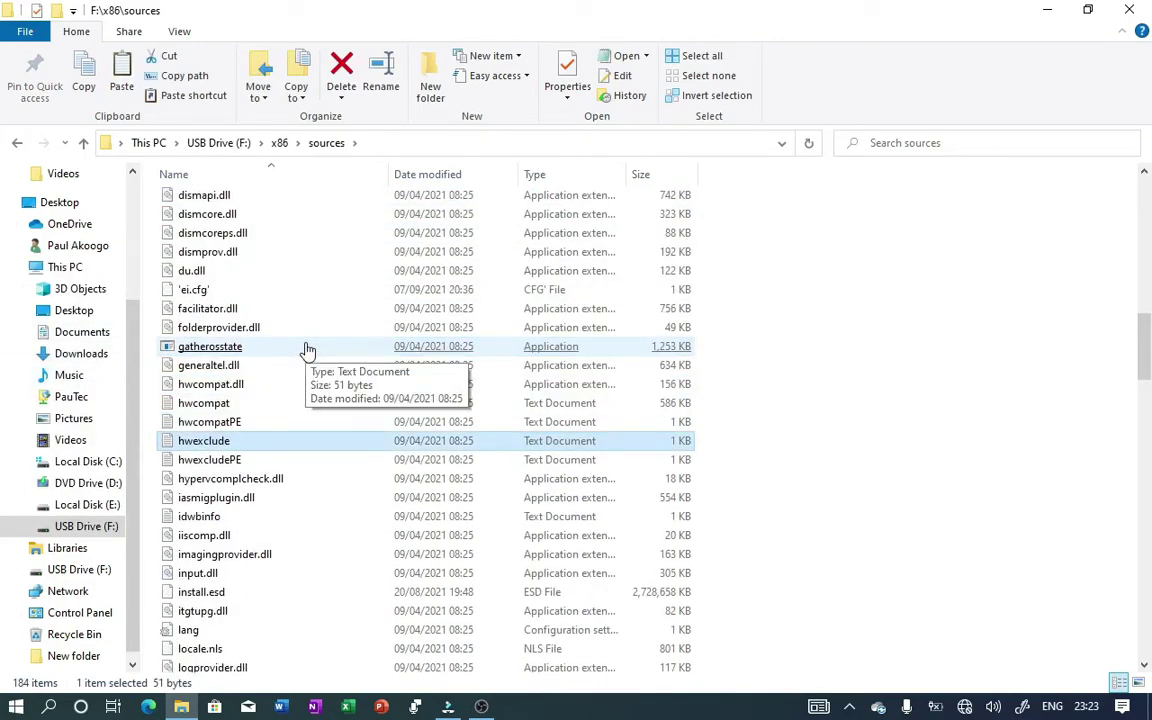
pyautogui.scroll(2, 305, 348)
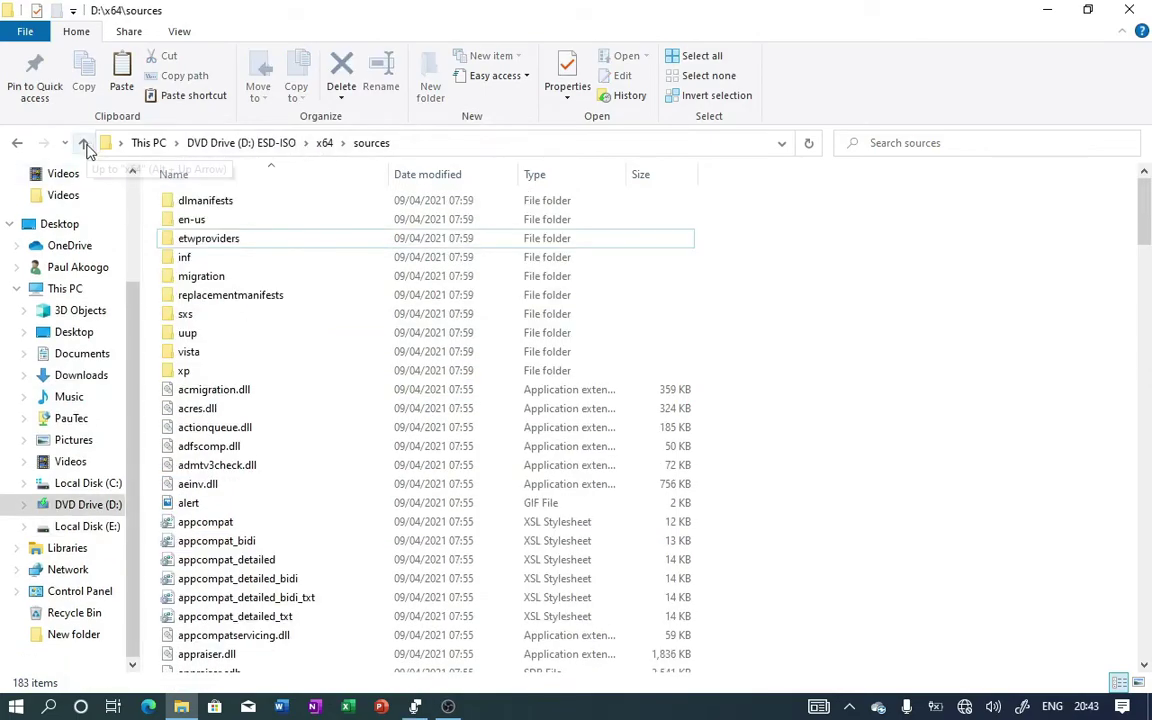
# - Go up to the drive root and into the x86\sources folder
pyautogui.click(86, 148)
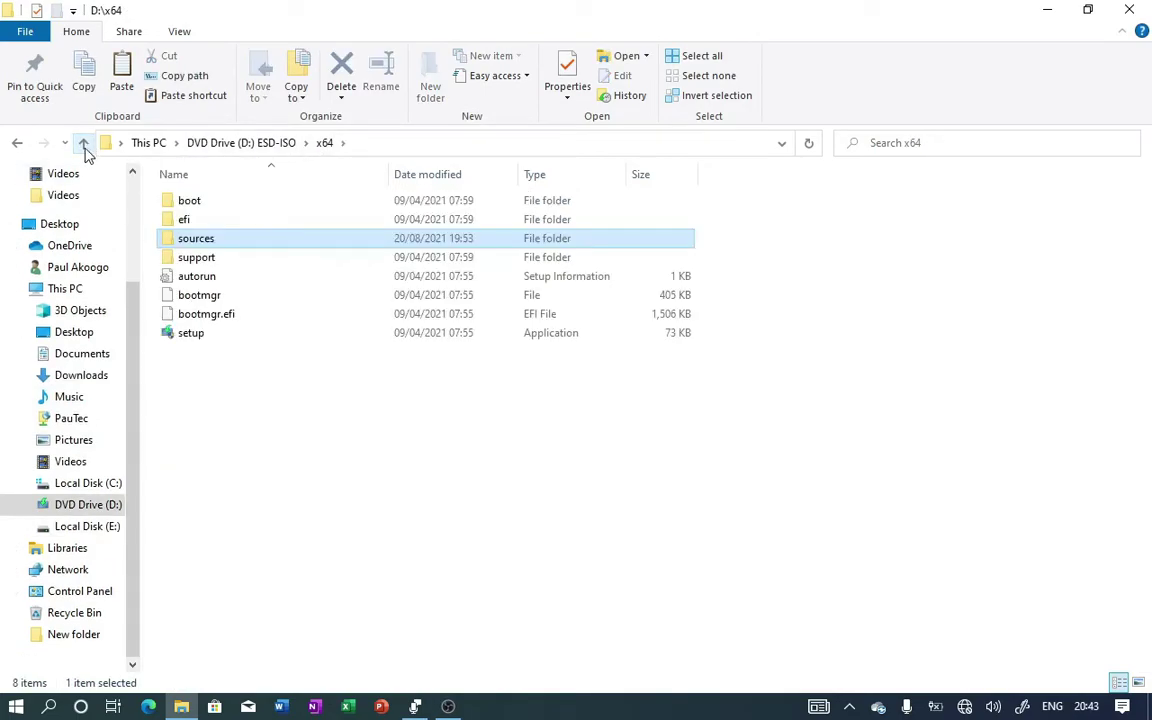
pyautogui.click(86, 148)
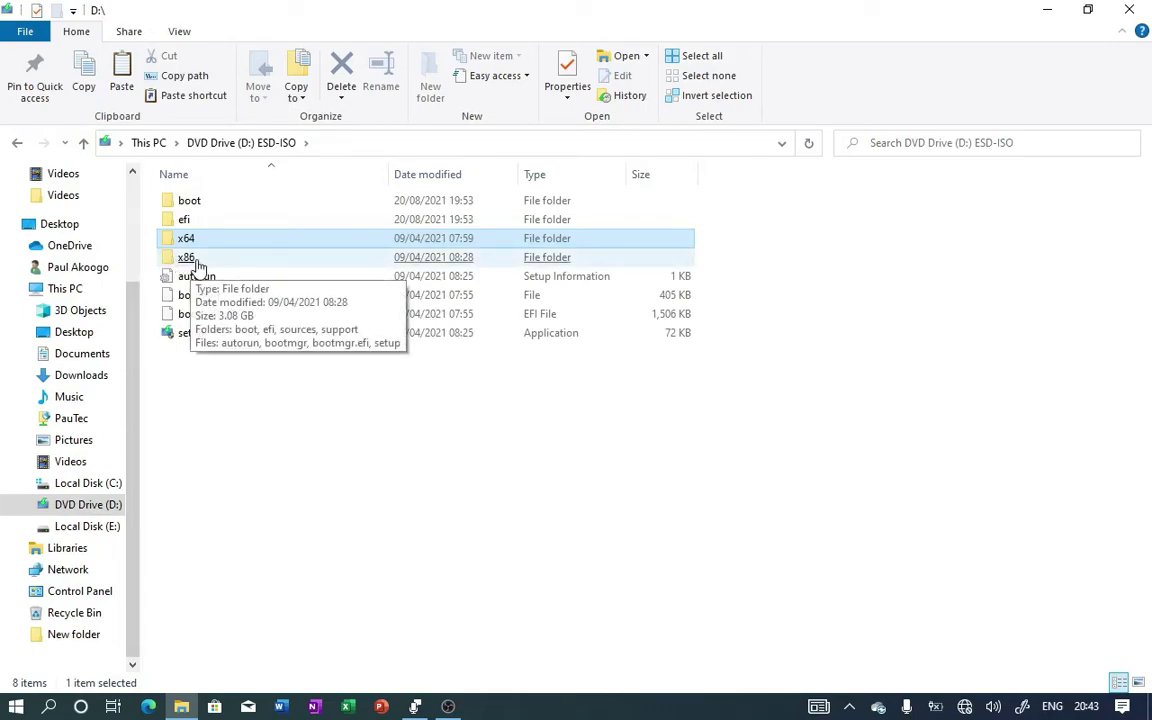
pyautogui.click(200, 263)
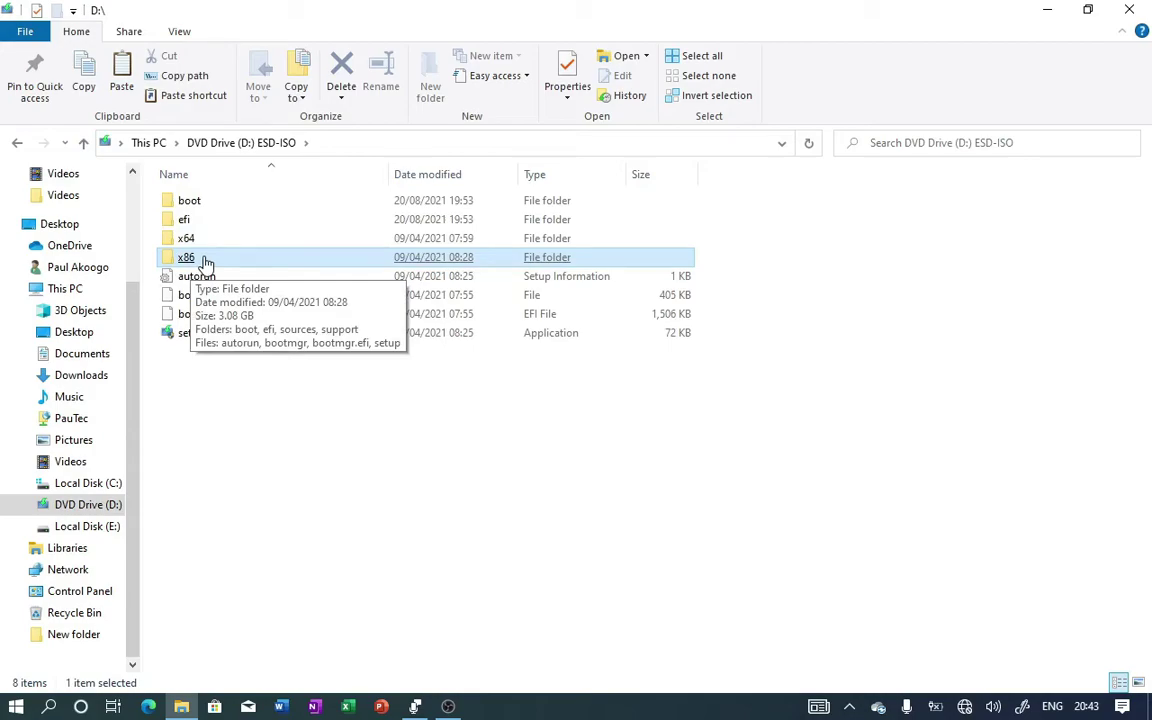
pyautogui.doubleClick(200, 260)
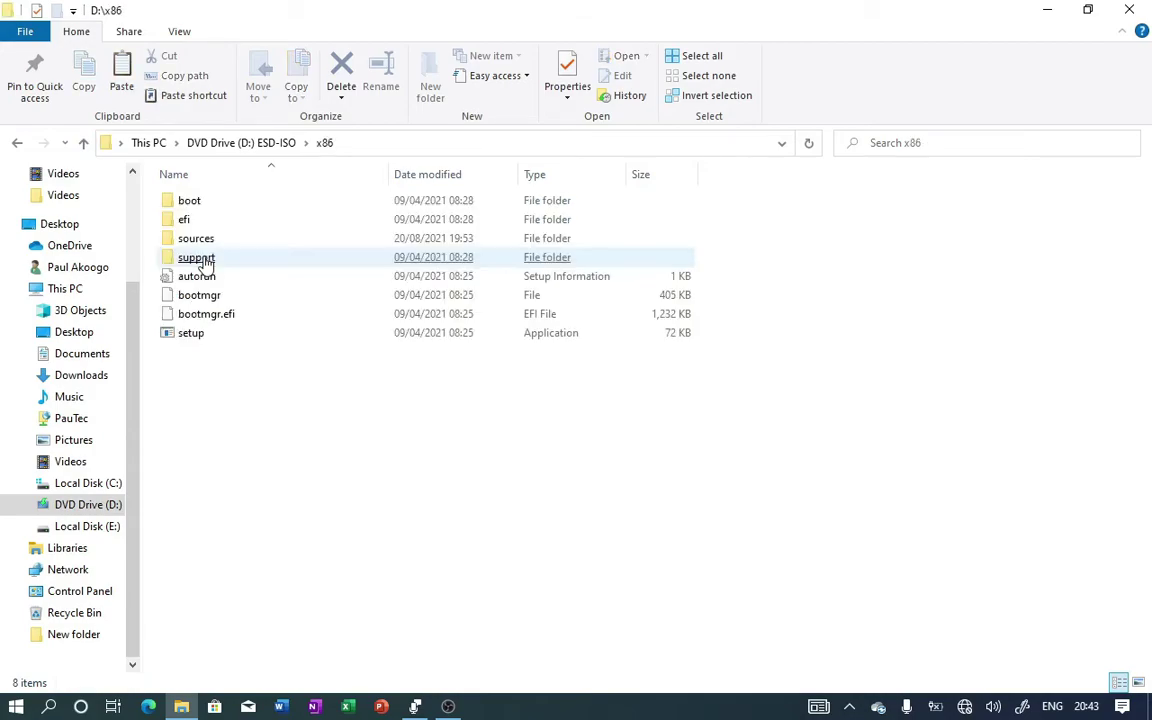
pyautogui.click(343, 451)
pyautogui.click(201, 246)
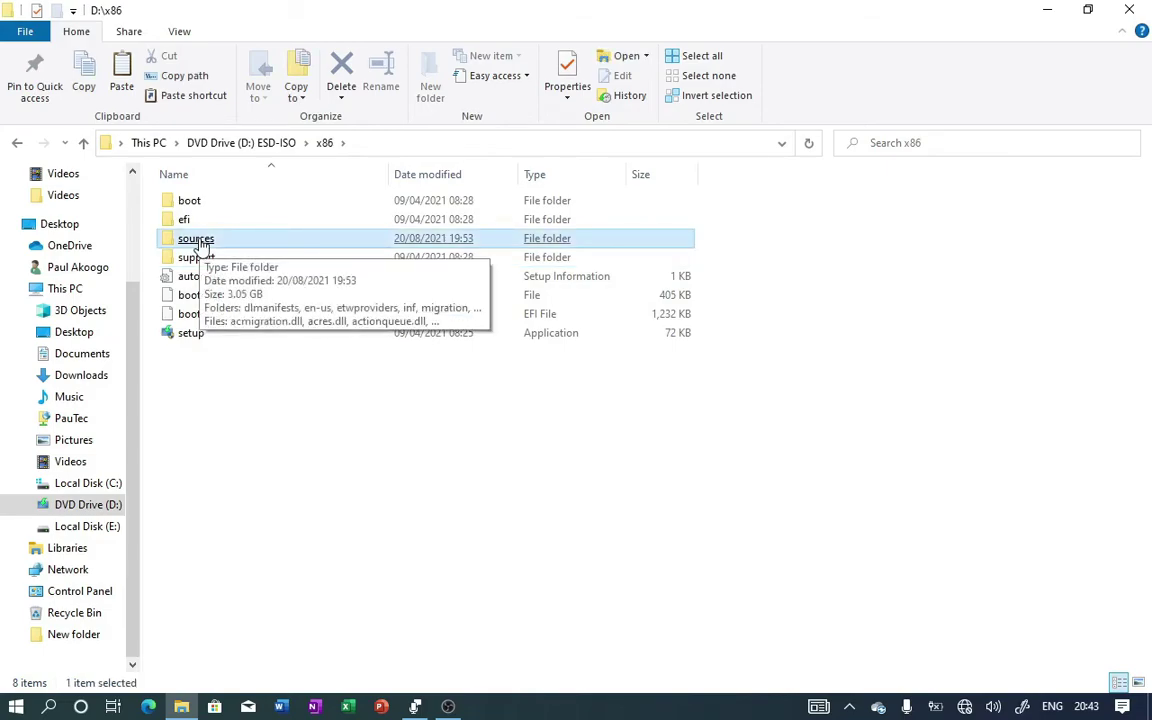
pyautogui.doubleClick(199, 244)
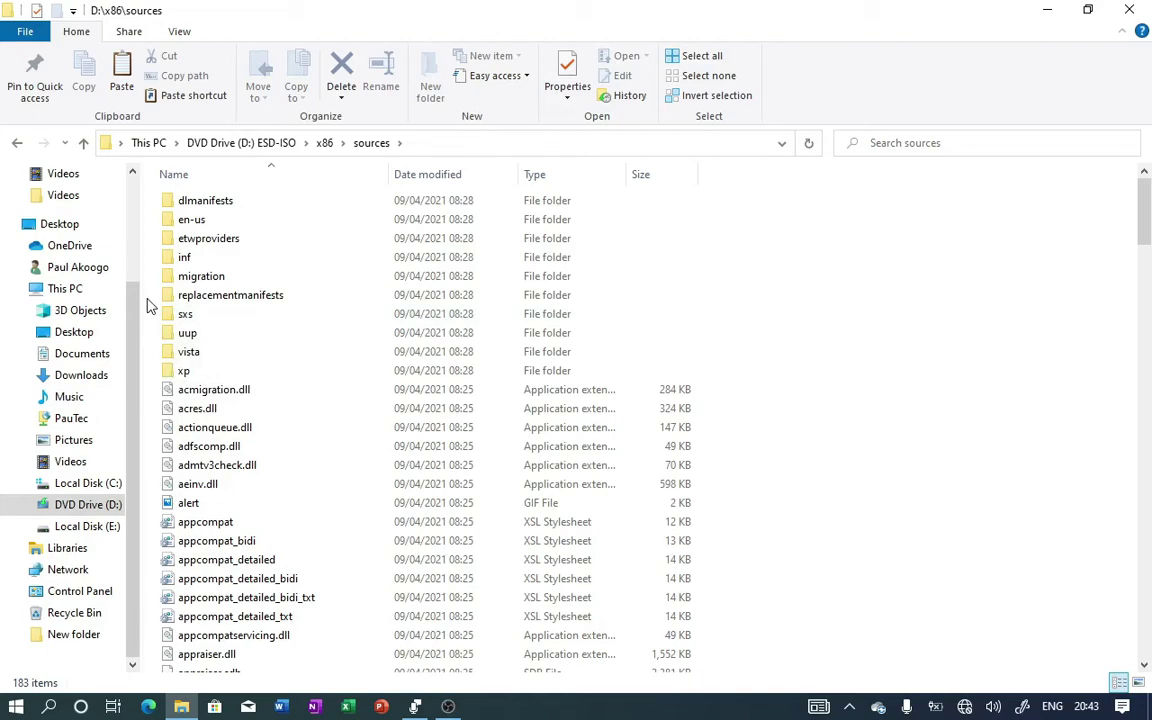
# - Paste ei.cfg into the x86 sources folder
pyautogui.rightClick(147, 305)
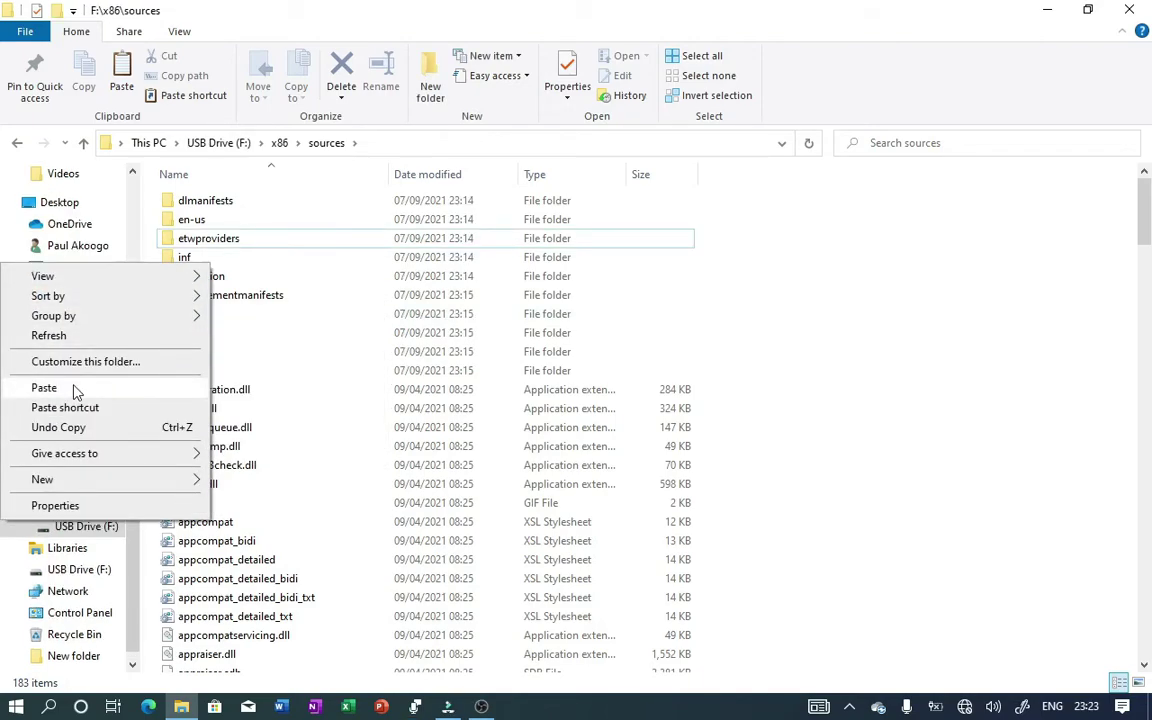
pyautogui.click(44, 388)
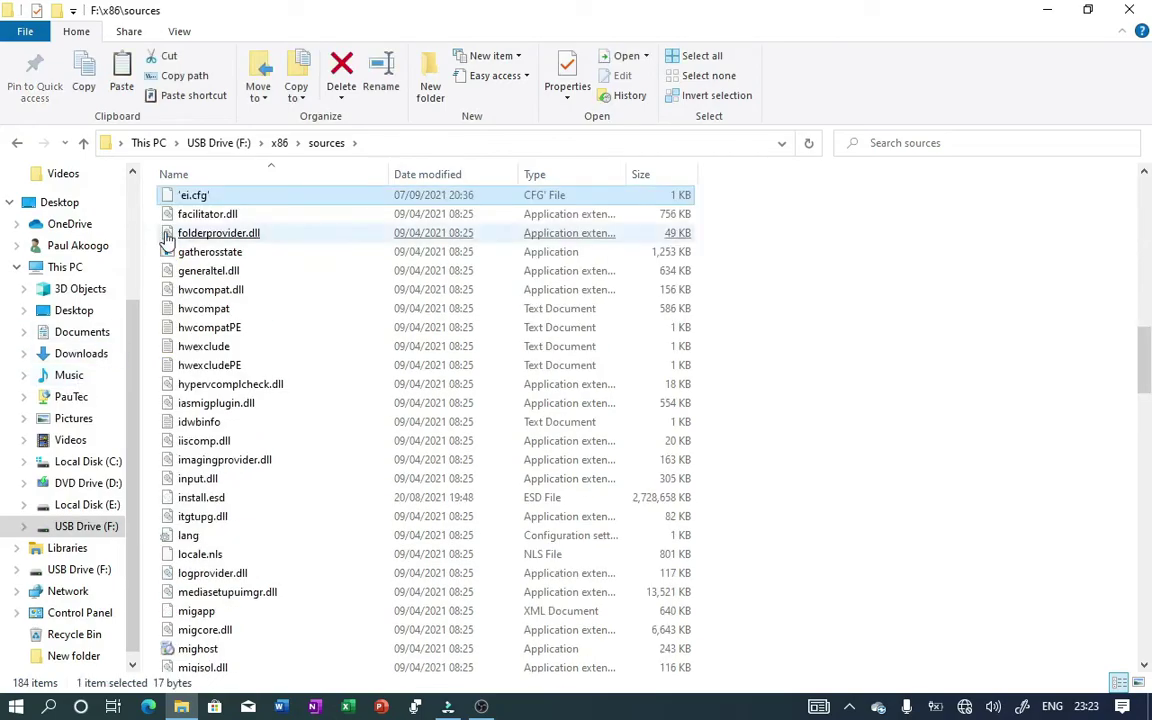
pyautogui.click(303, 346)
pyautogui.scroll(2, 305, 348)
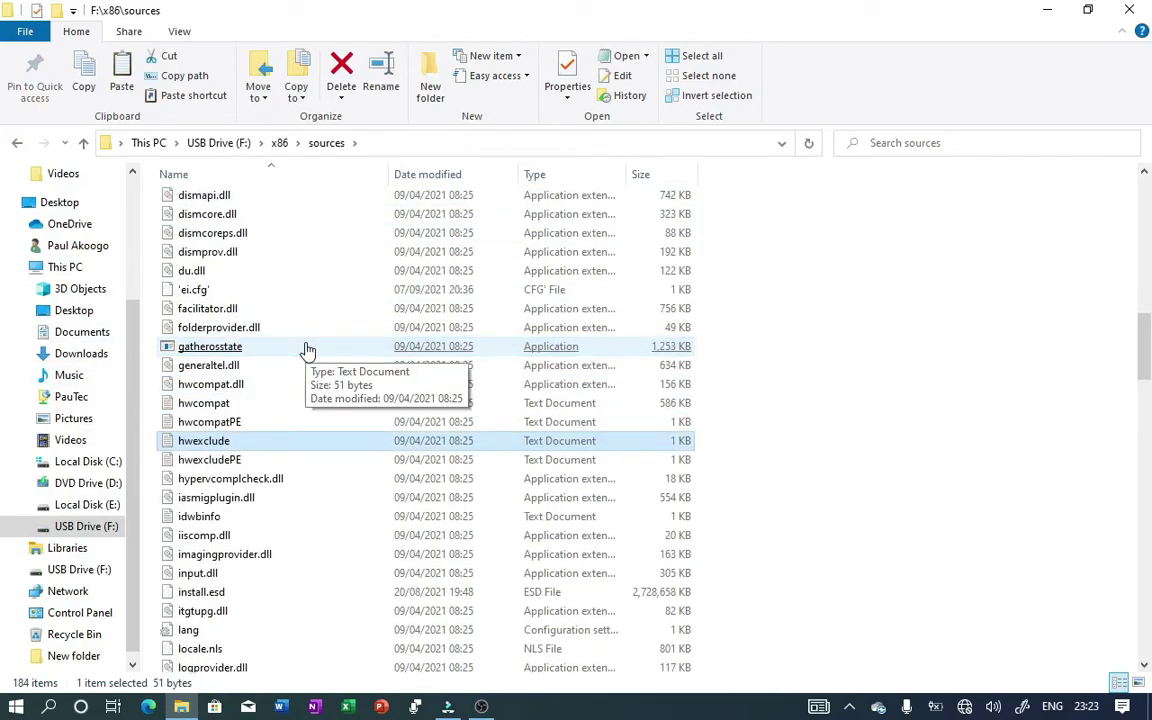
pyautogui.scroll(15, 308, 350)
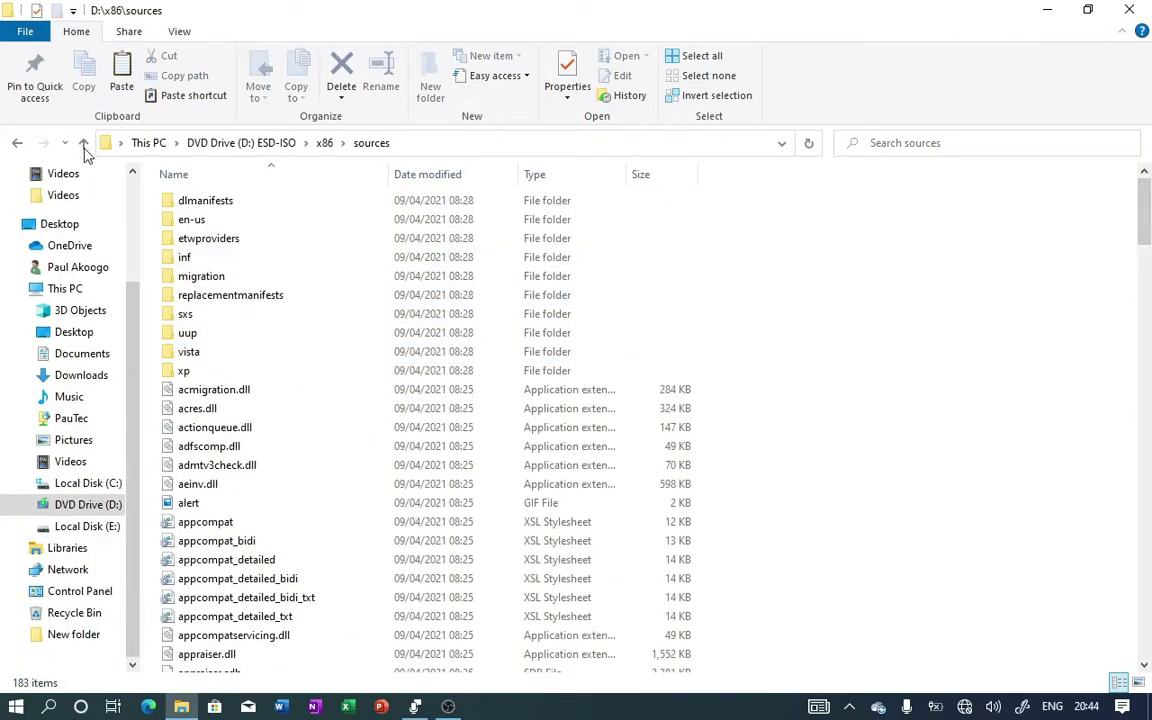
# - Go back up from x86\sources to the root of DVD Drive (D:)
pyautogui.click(84, 148)
pyautogui.click(84, 148)
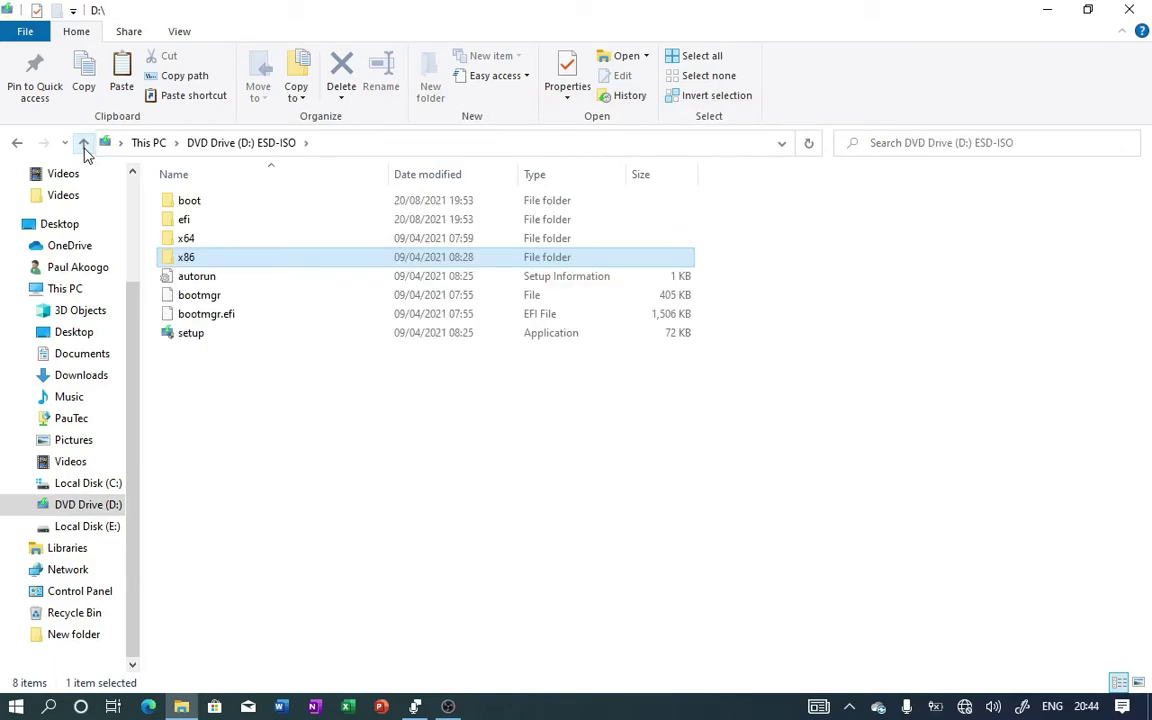
pyautogui.click(728, 327)
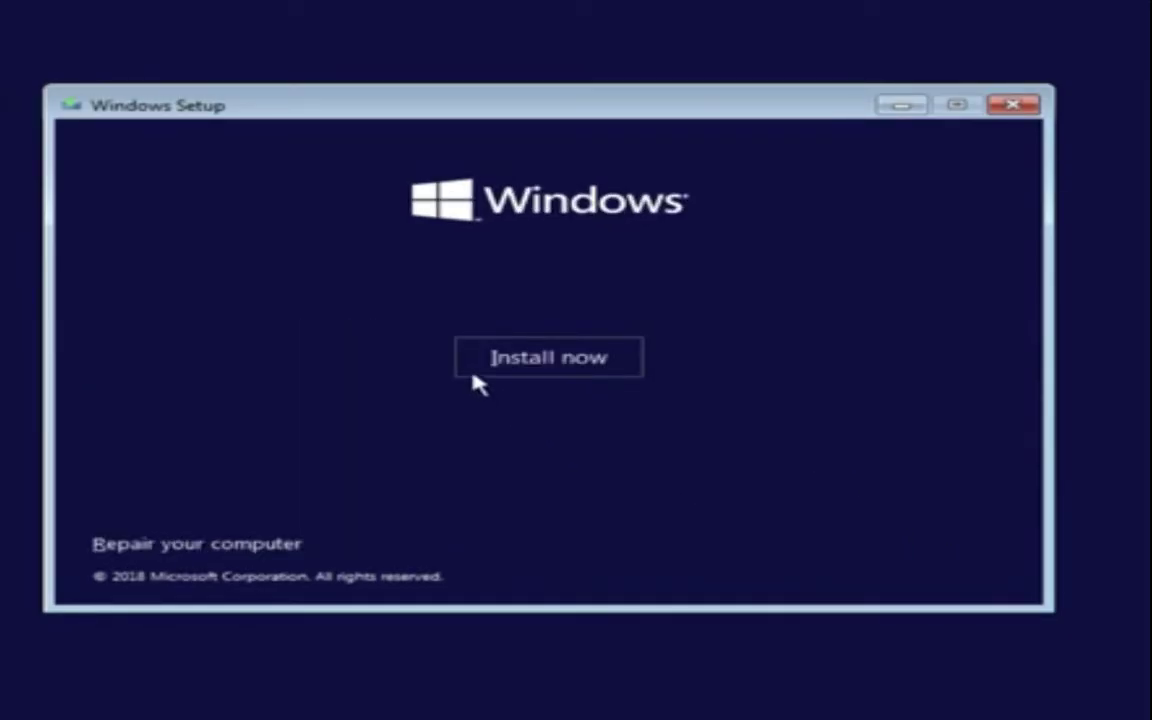
# - Start Setup without a product key and choose Windows 10 Pro from the edition list
pyautogui.click(476, 372)
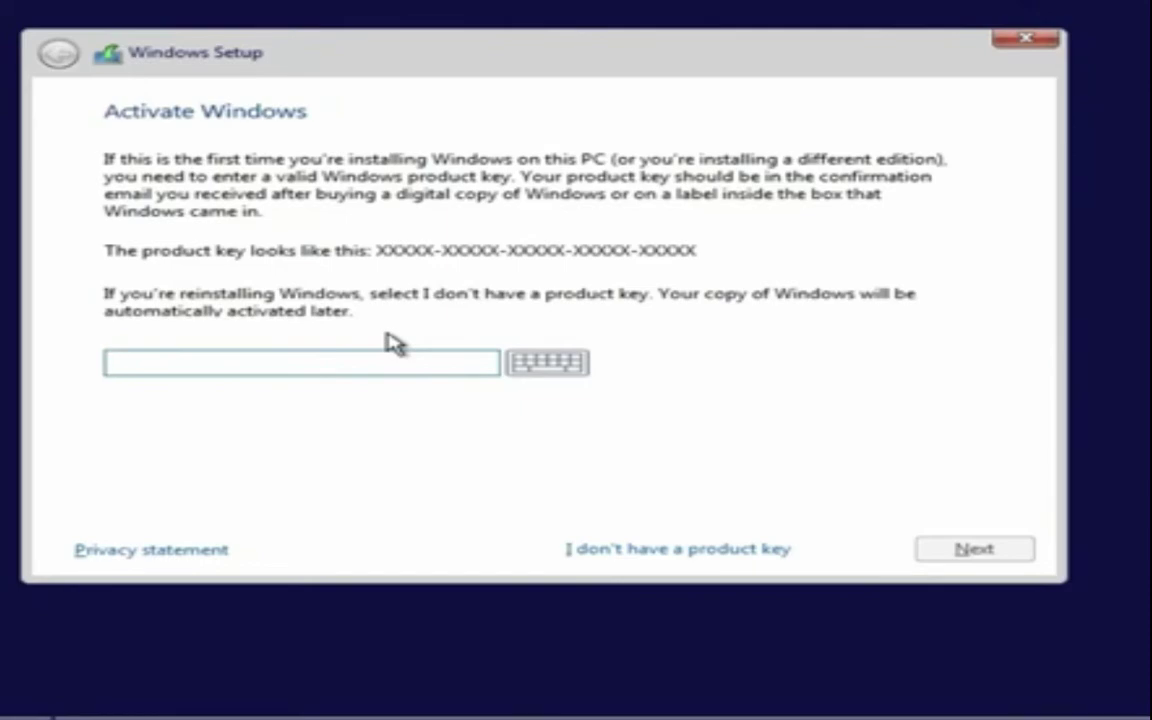
pyautogui.click(588, 548)
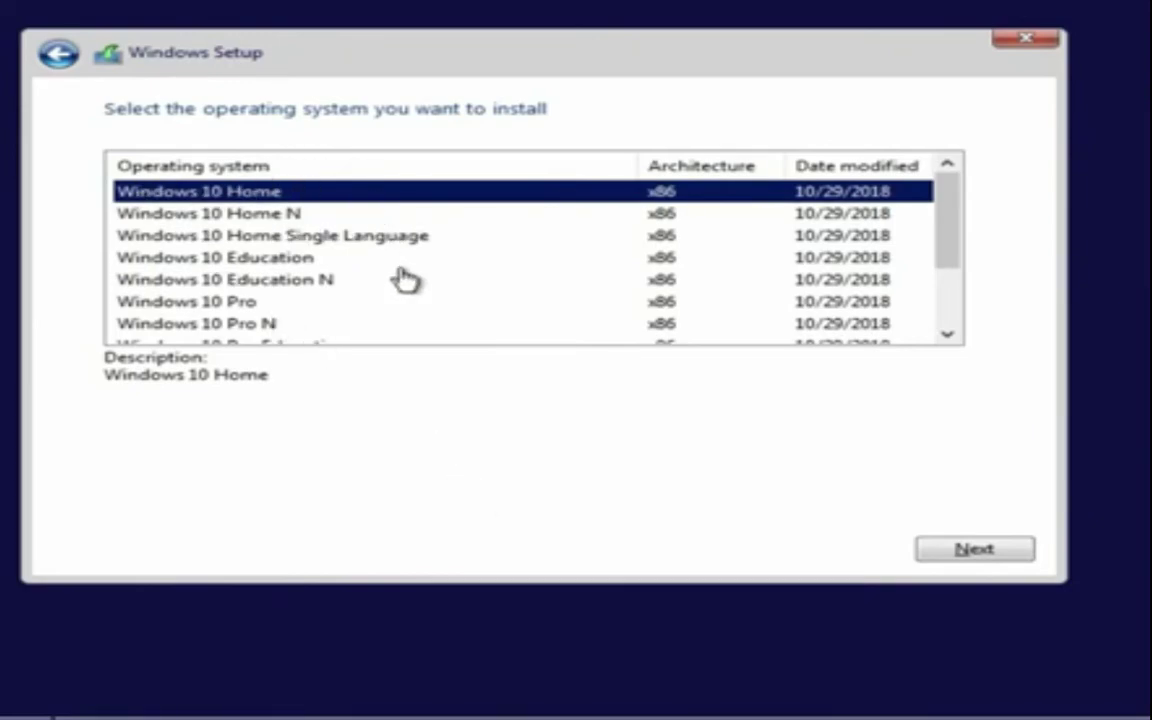
pyautogui.click(362, 324)
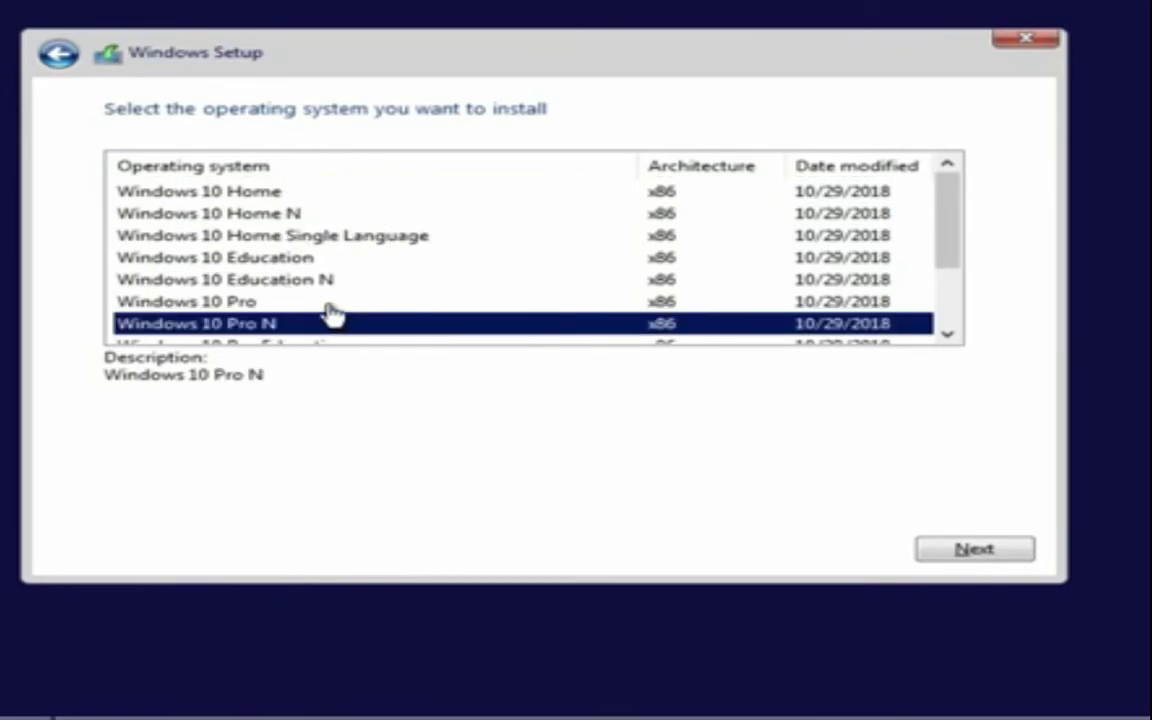
pyautogui.click(330, 304)
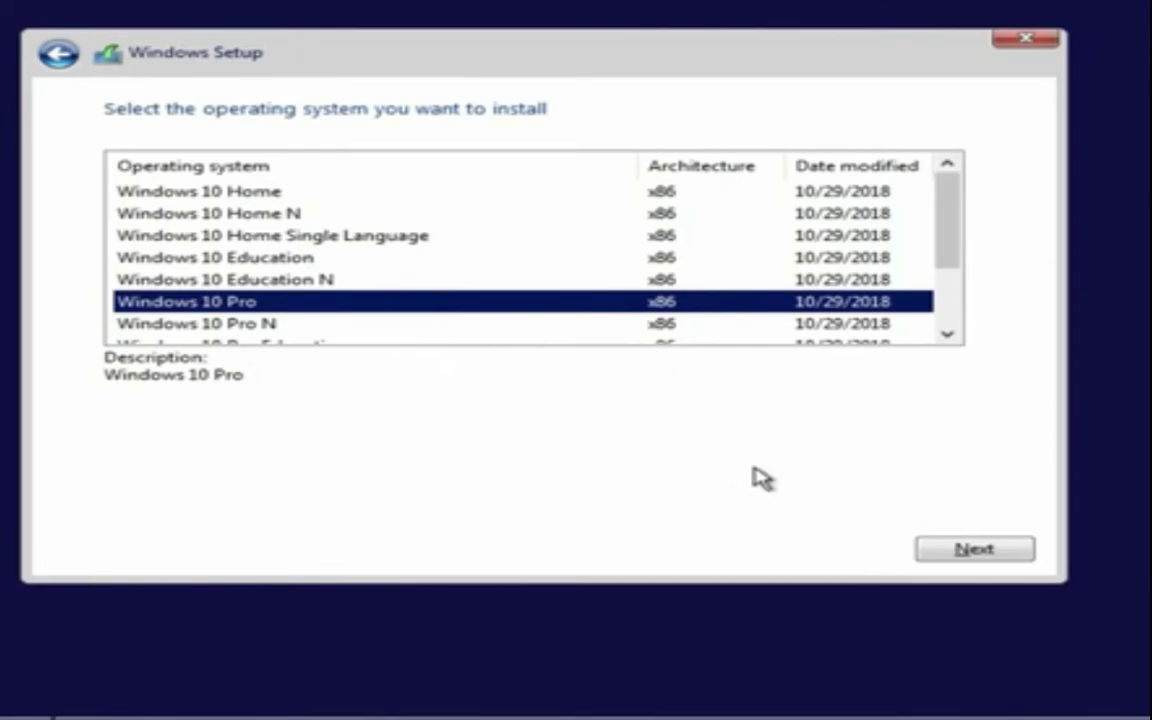
# - Accept the licence terms and run a Custom install of Windows 10 Pro onto Local Disk (C:)
pyautogui.click(933, 551)
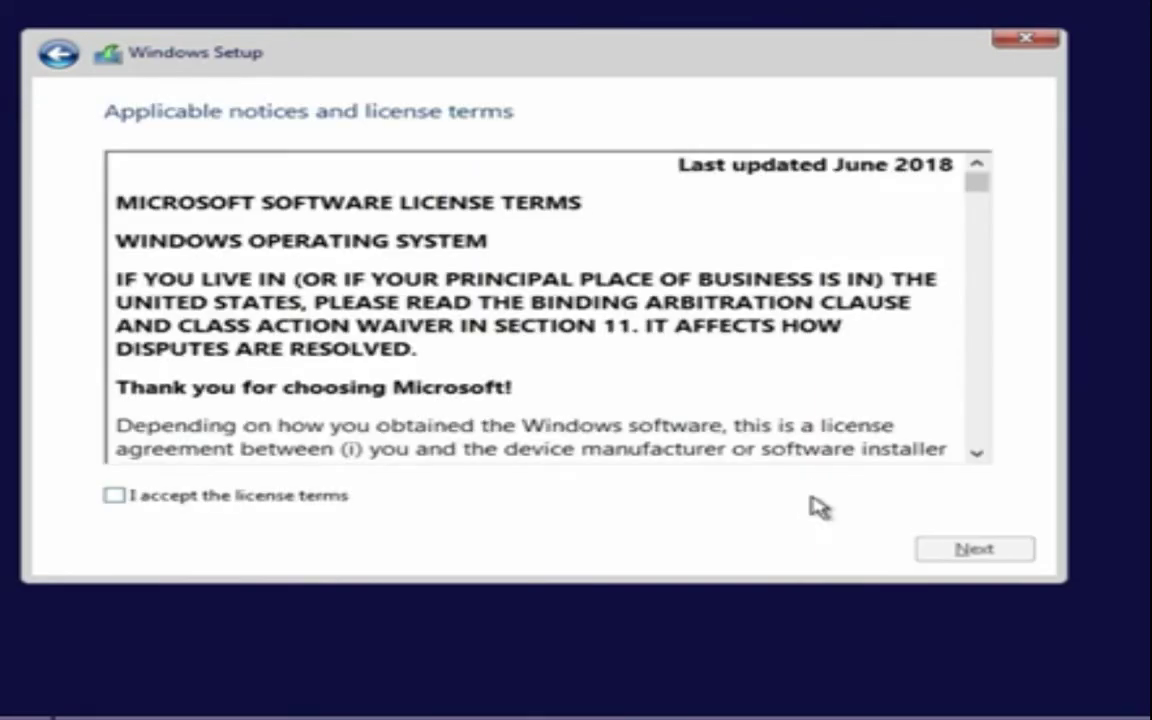
pyautogui.click(230, 500)
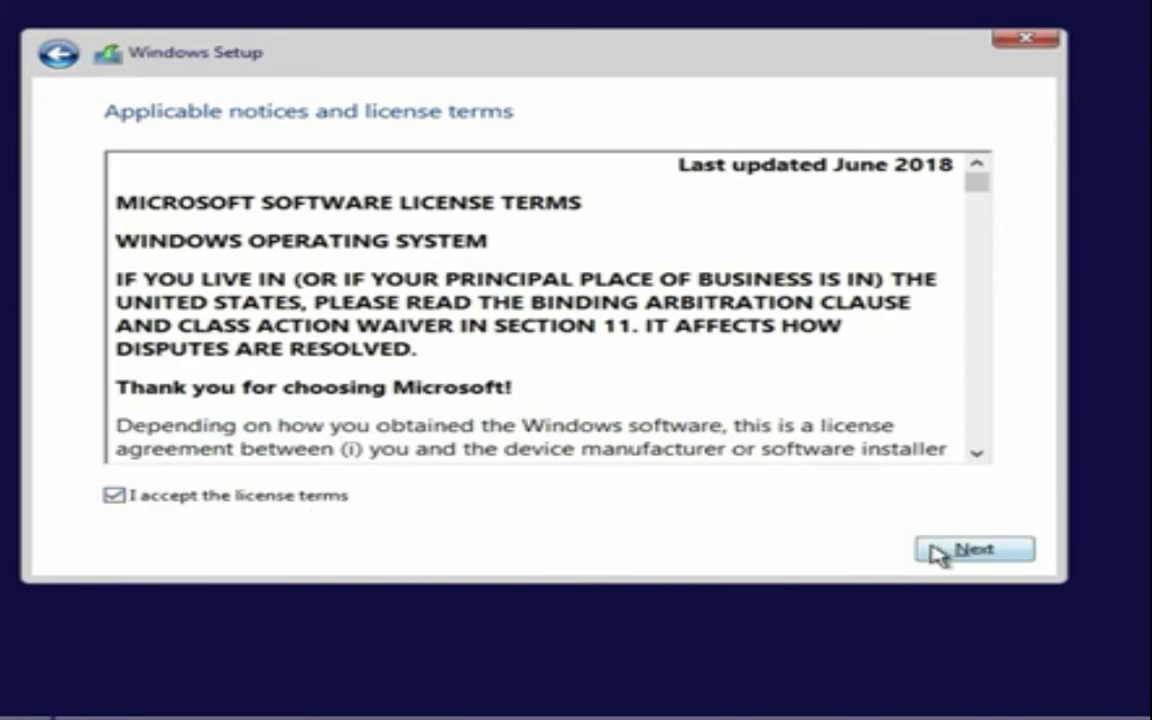
pyautogui.click(972, 550)
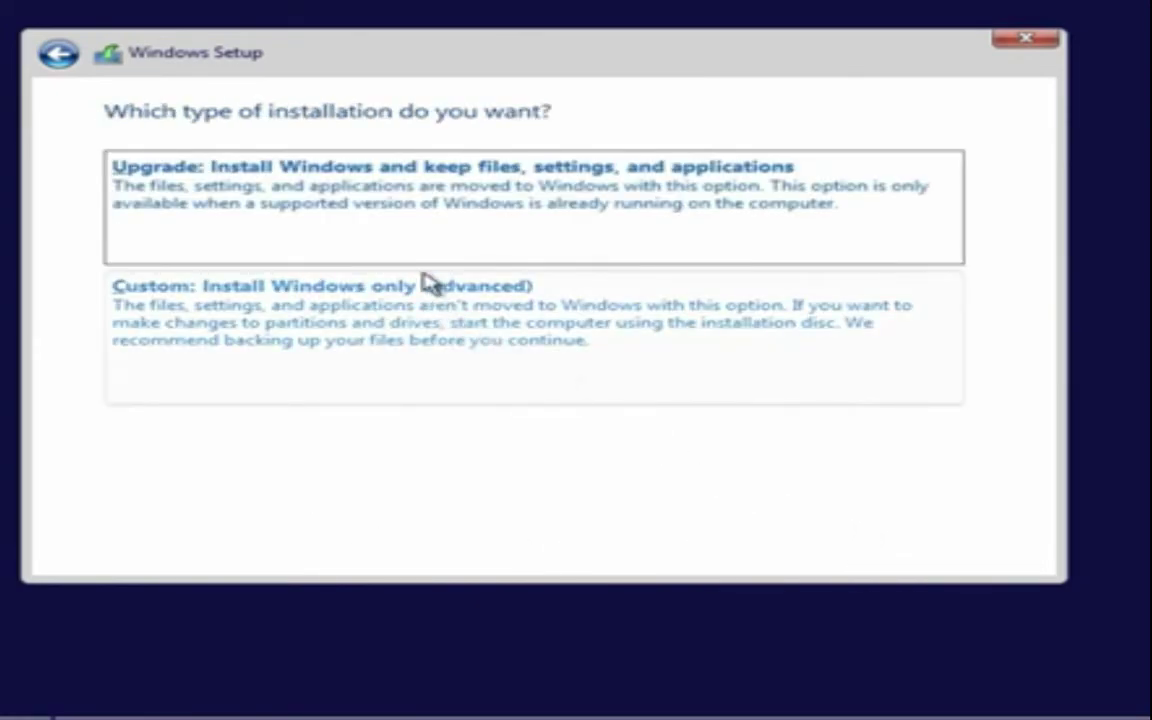
pyautogui.click(400, 330)
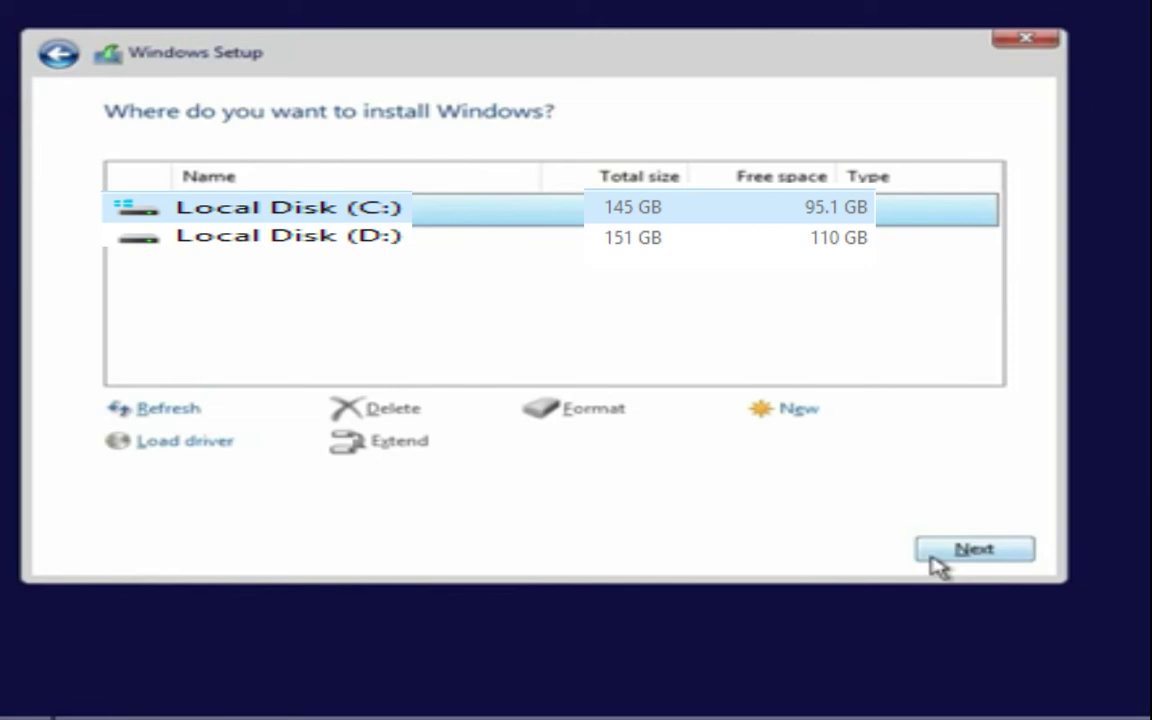
pyautogui.click(970, 549)
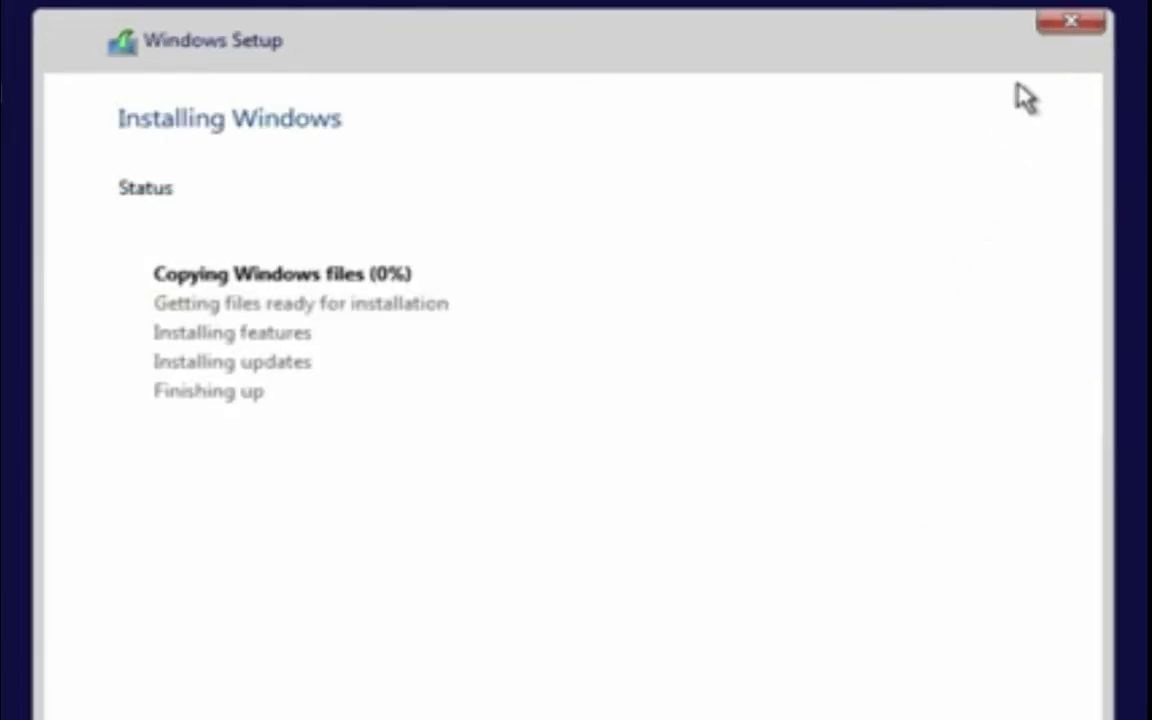